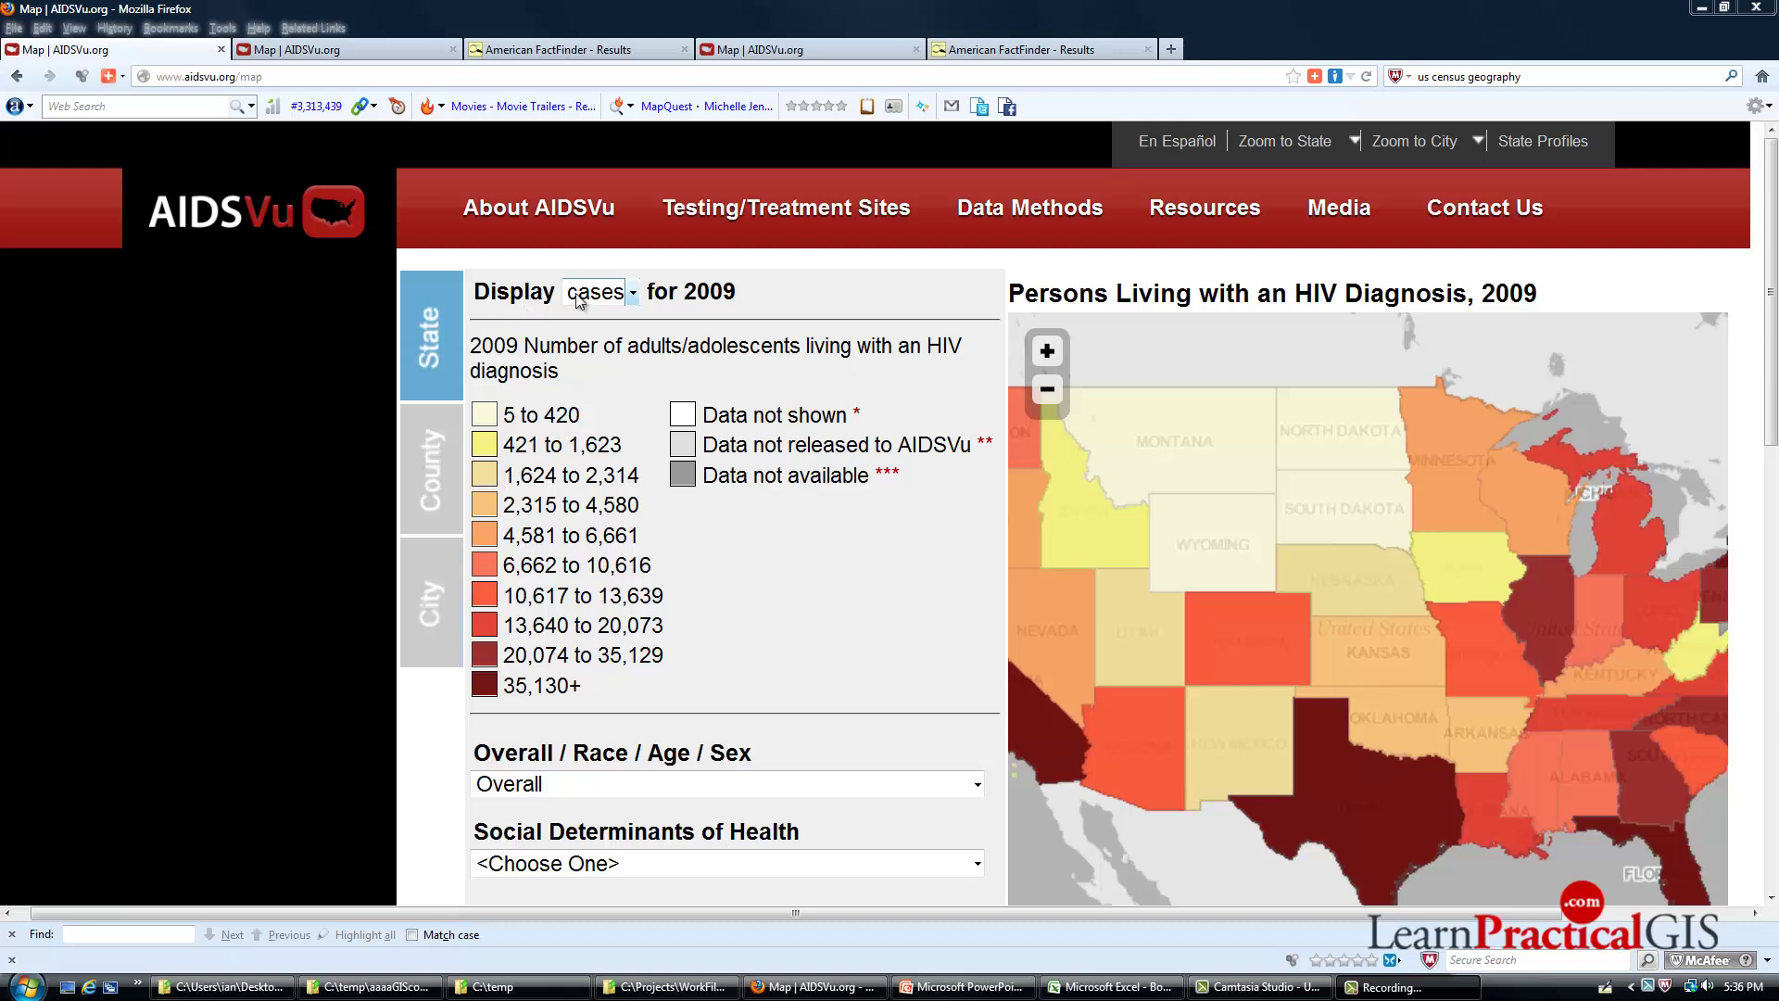
left_click(635, 293)
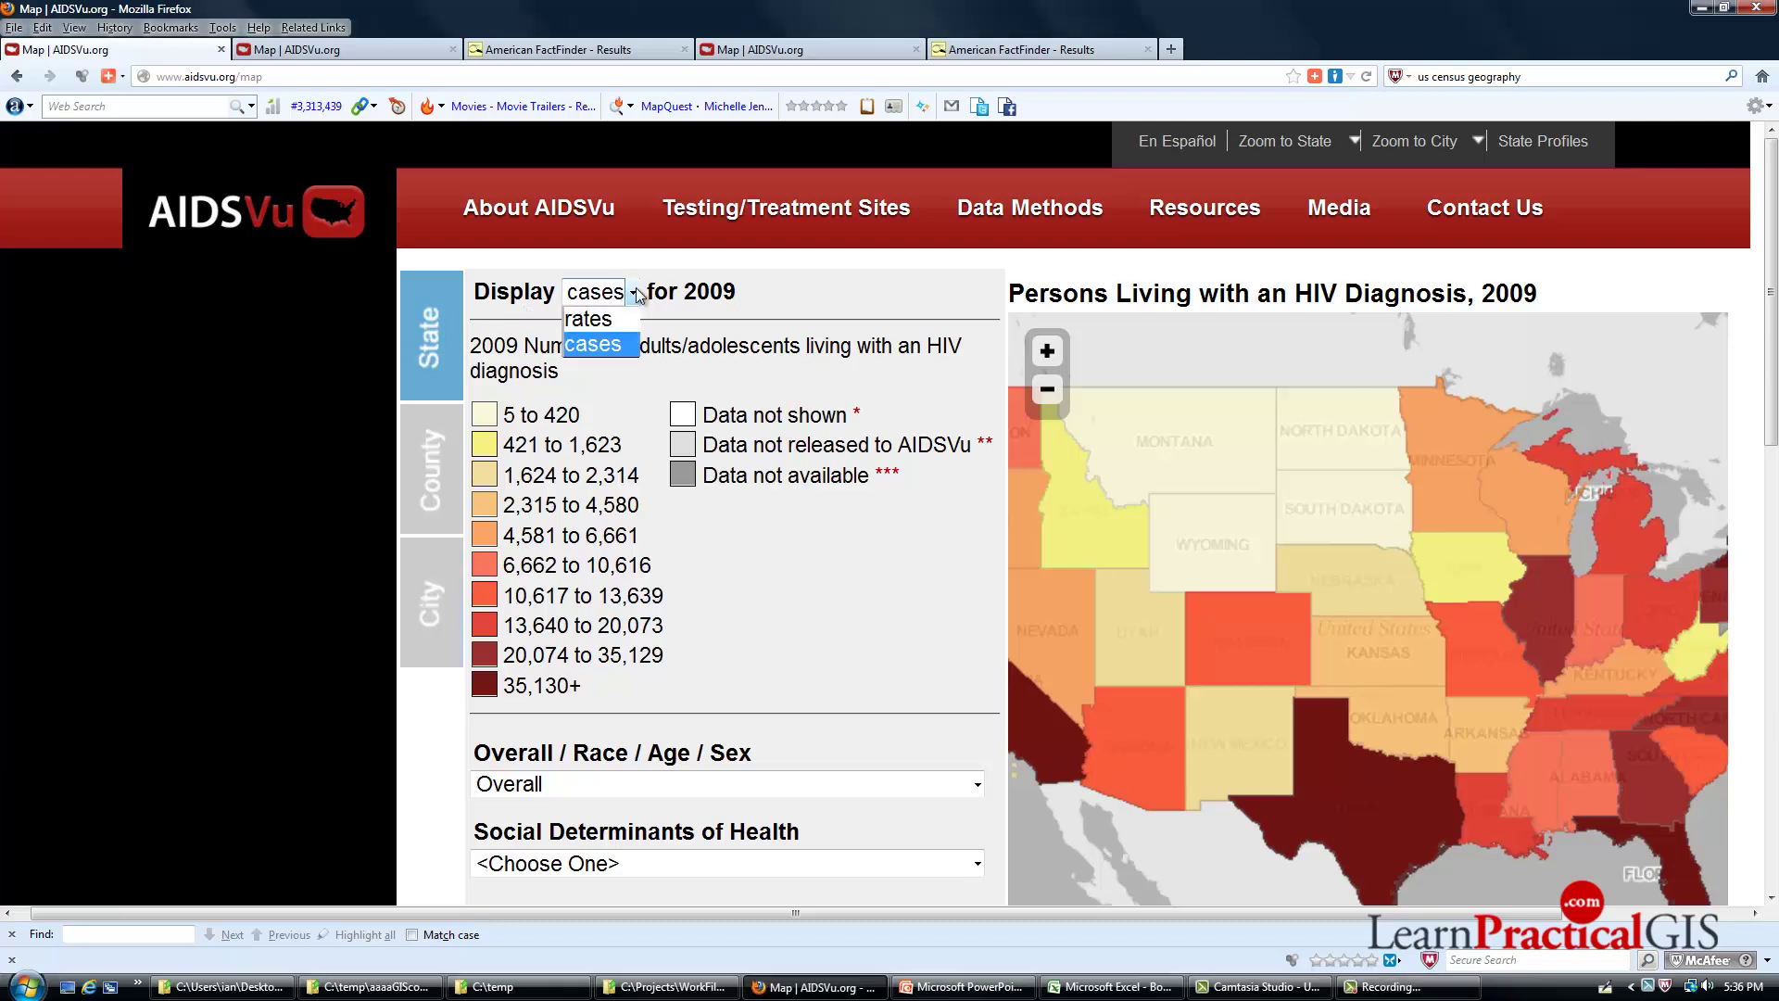
left_click(621, 292)
left_click(621, 292)
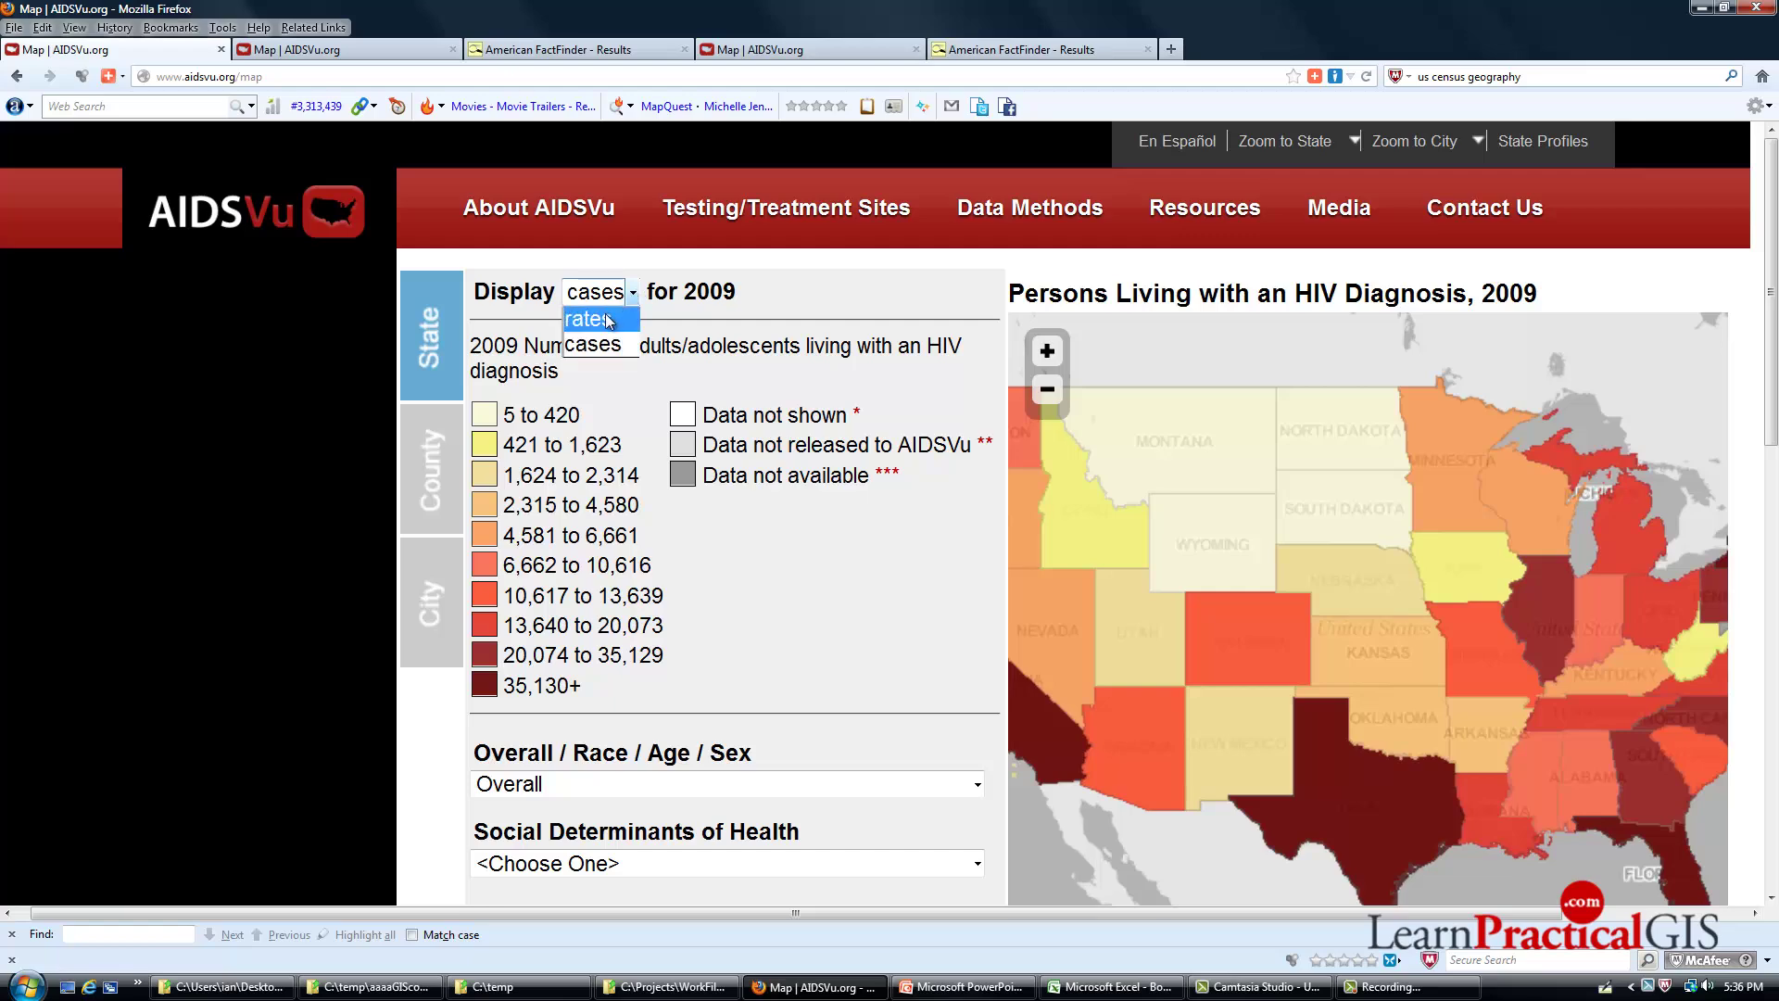
left_click(589, 319)
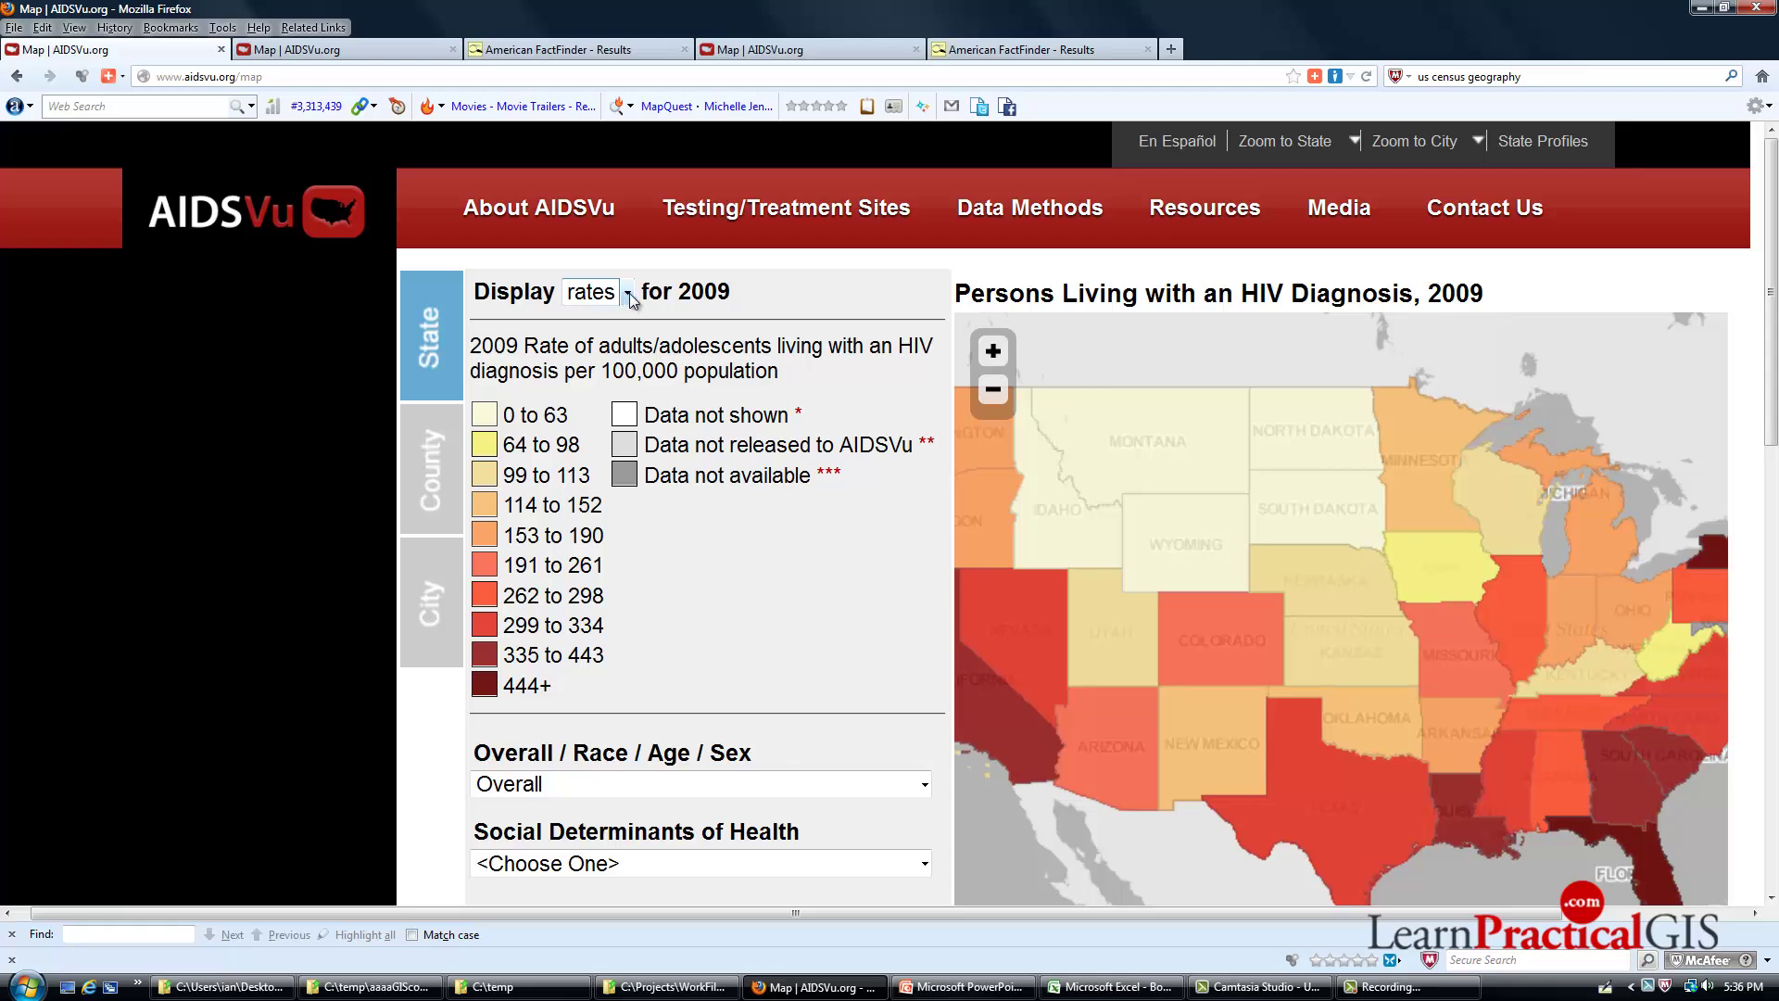
left_click(628, 293)
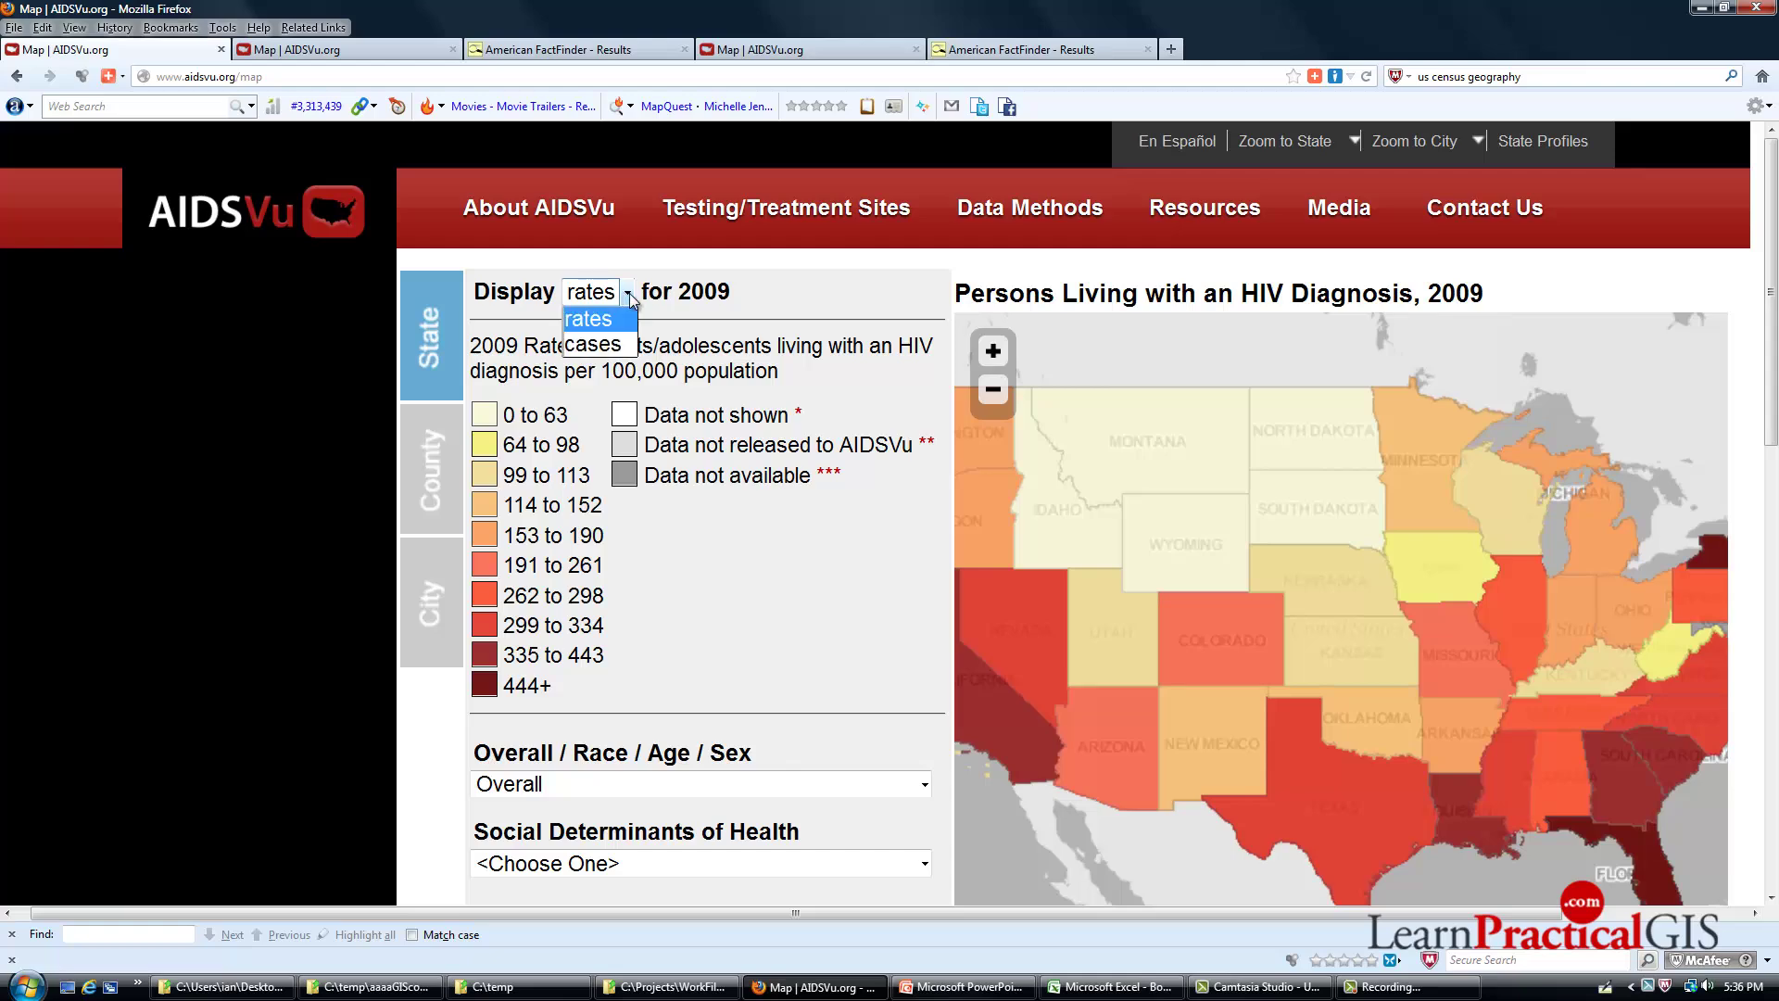
left_click(593, 345)
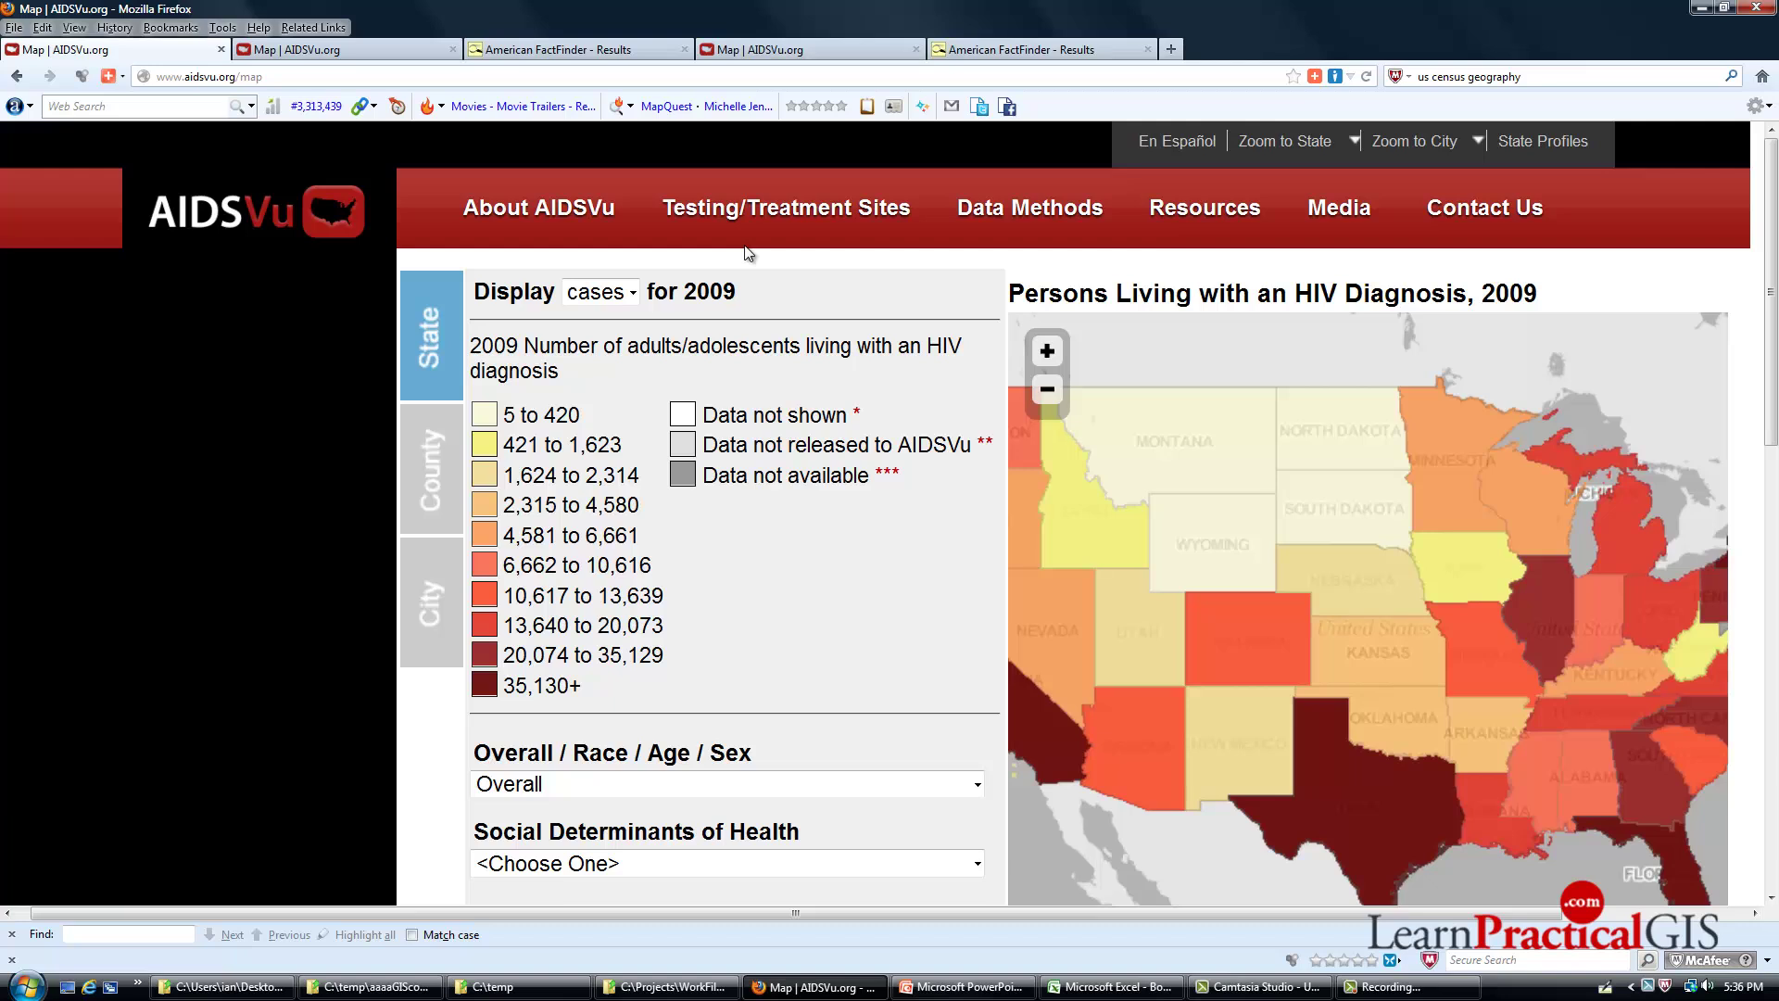
left_click(634, 294)
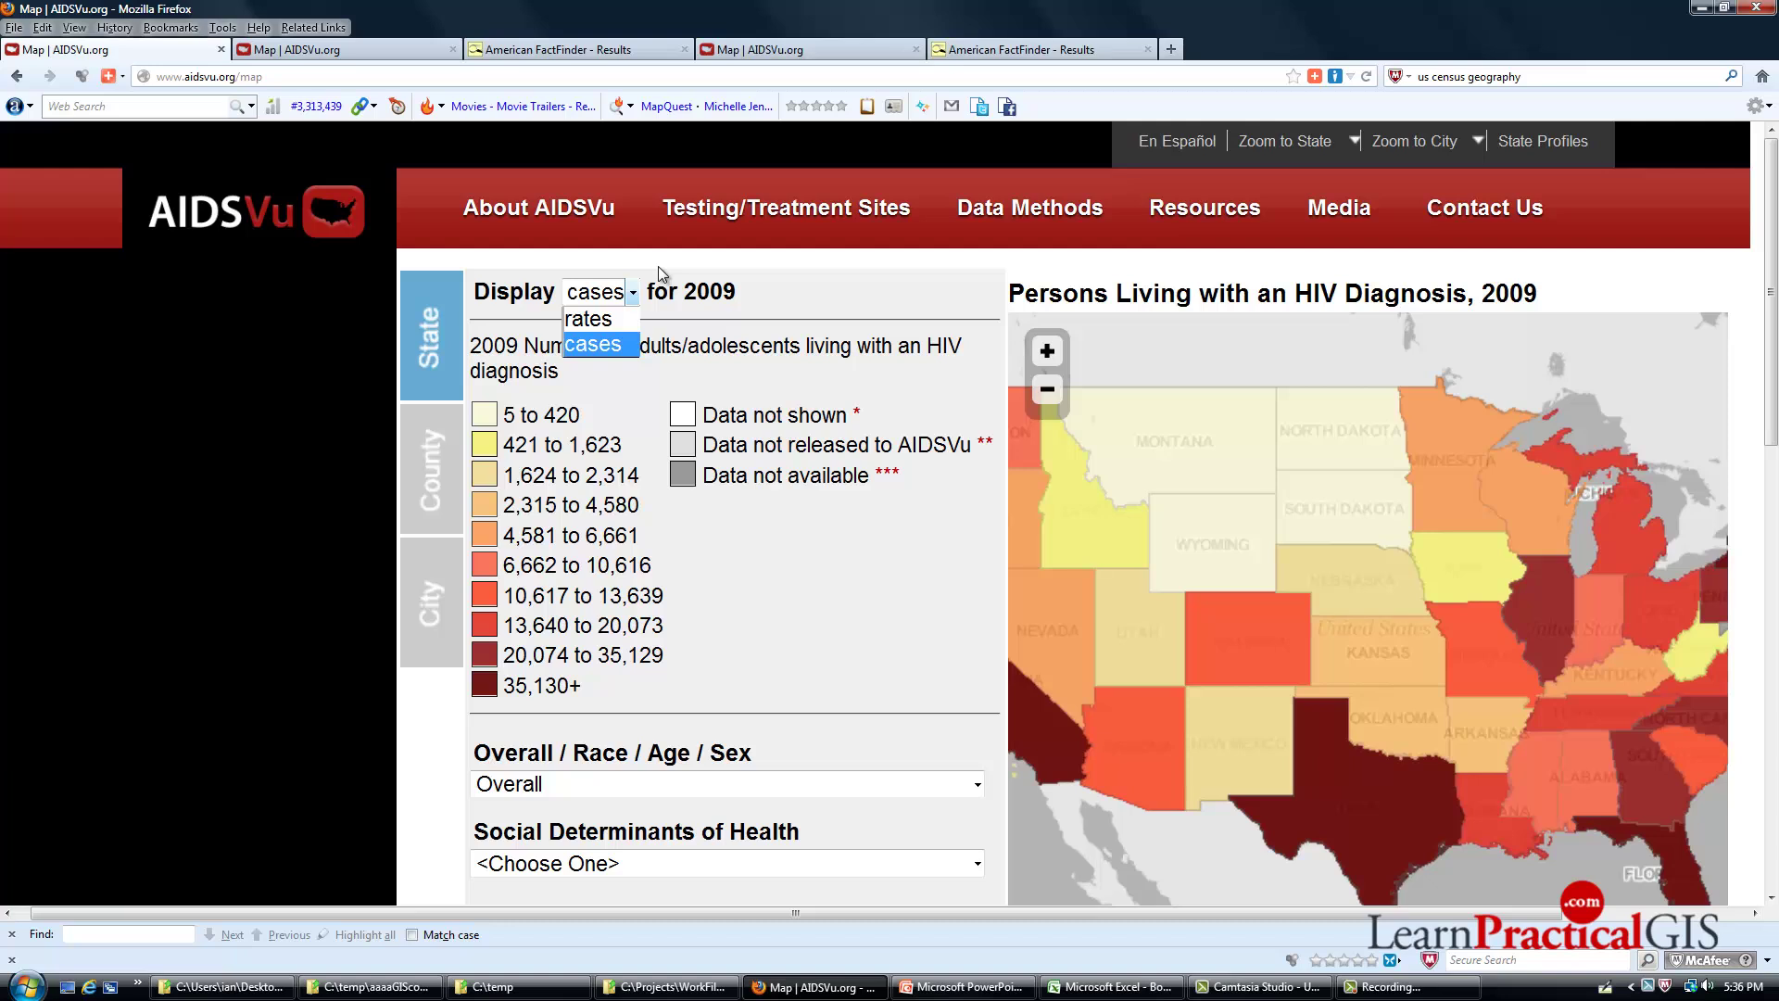
left_click(661, 274)
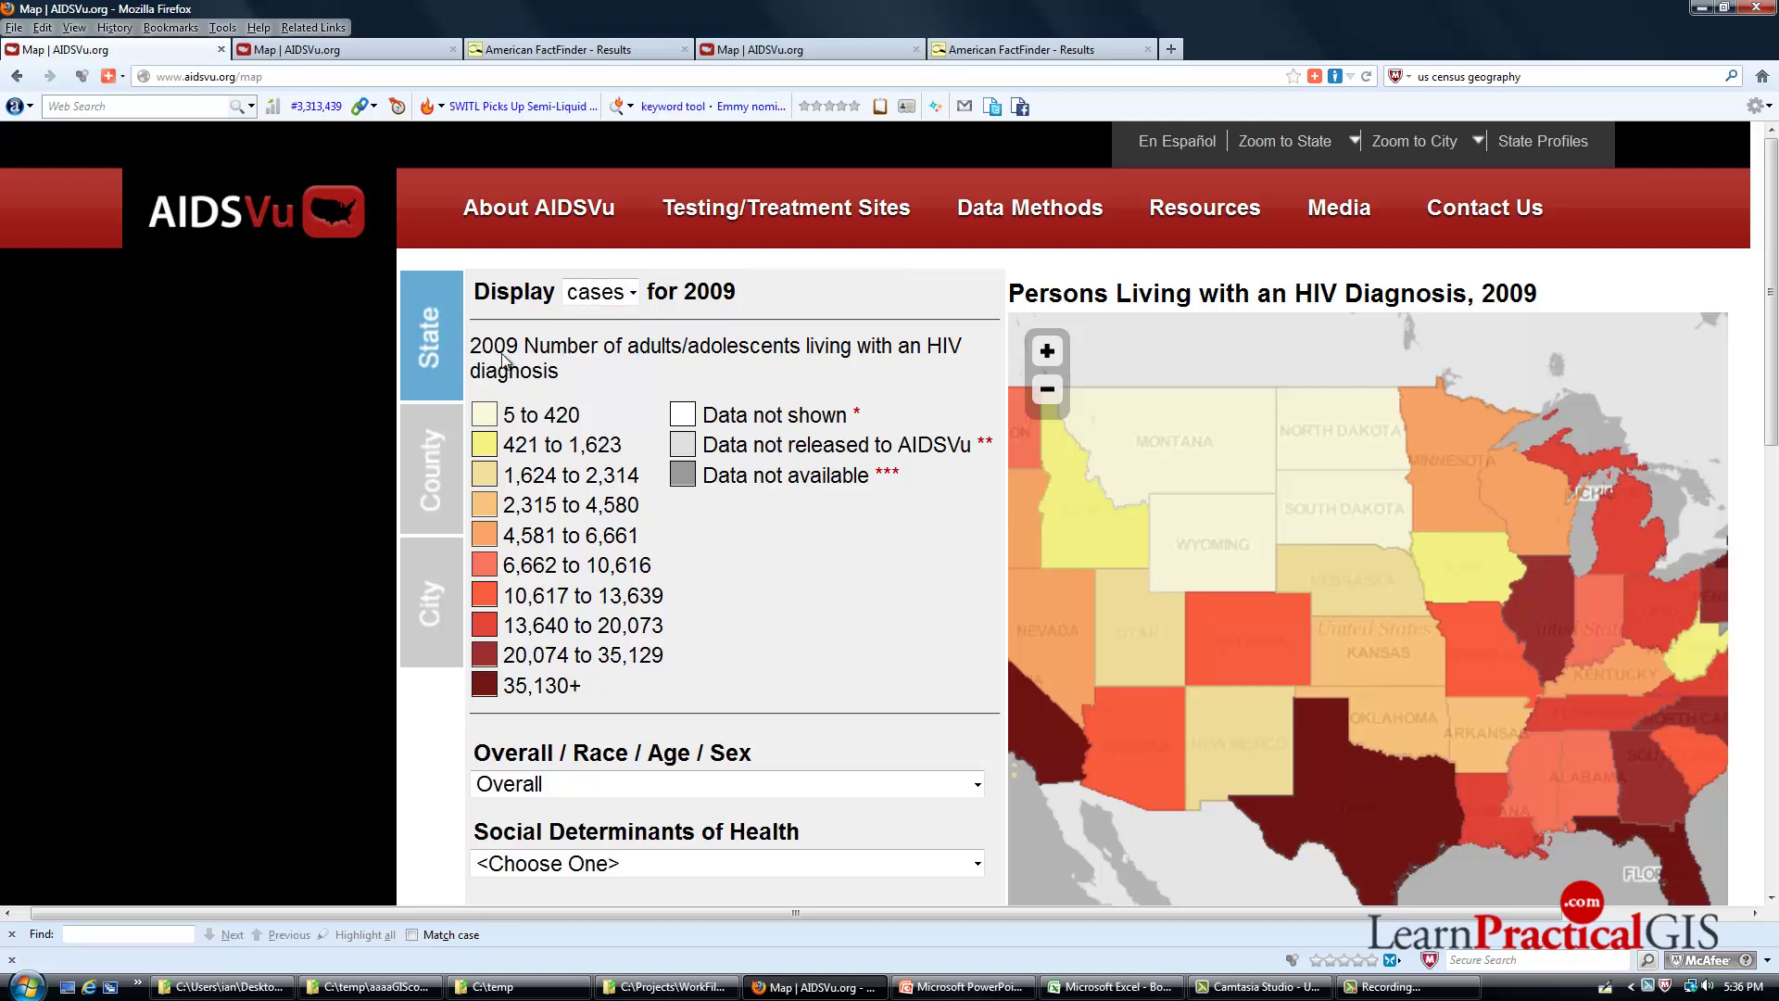
Step: Toggle the 2009 state map between rates and case counts, ending on rates per 100,000
left_click(638, 294)
left_click(600, 311)
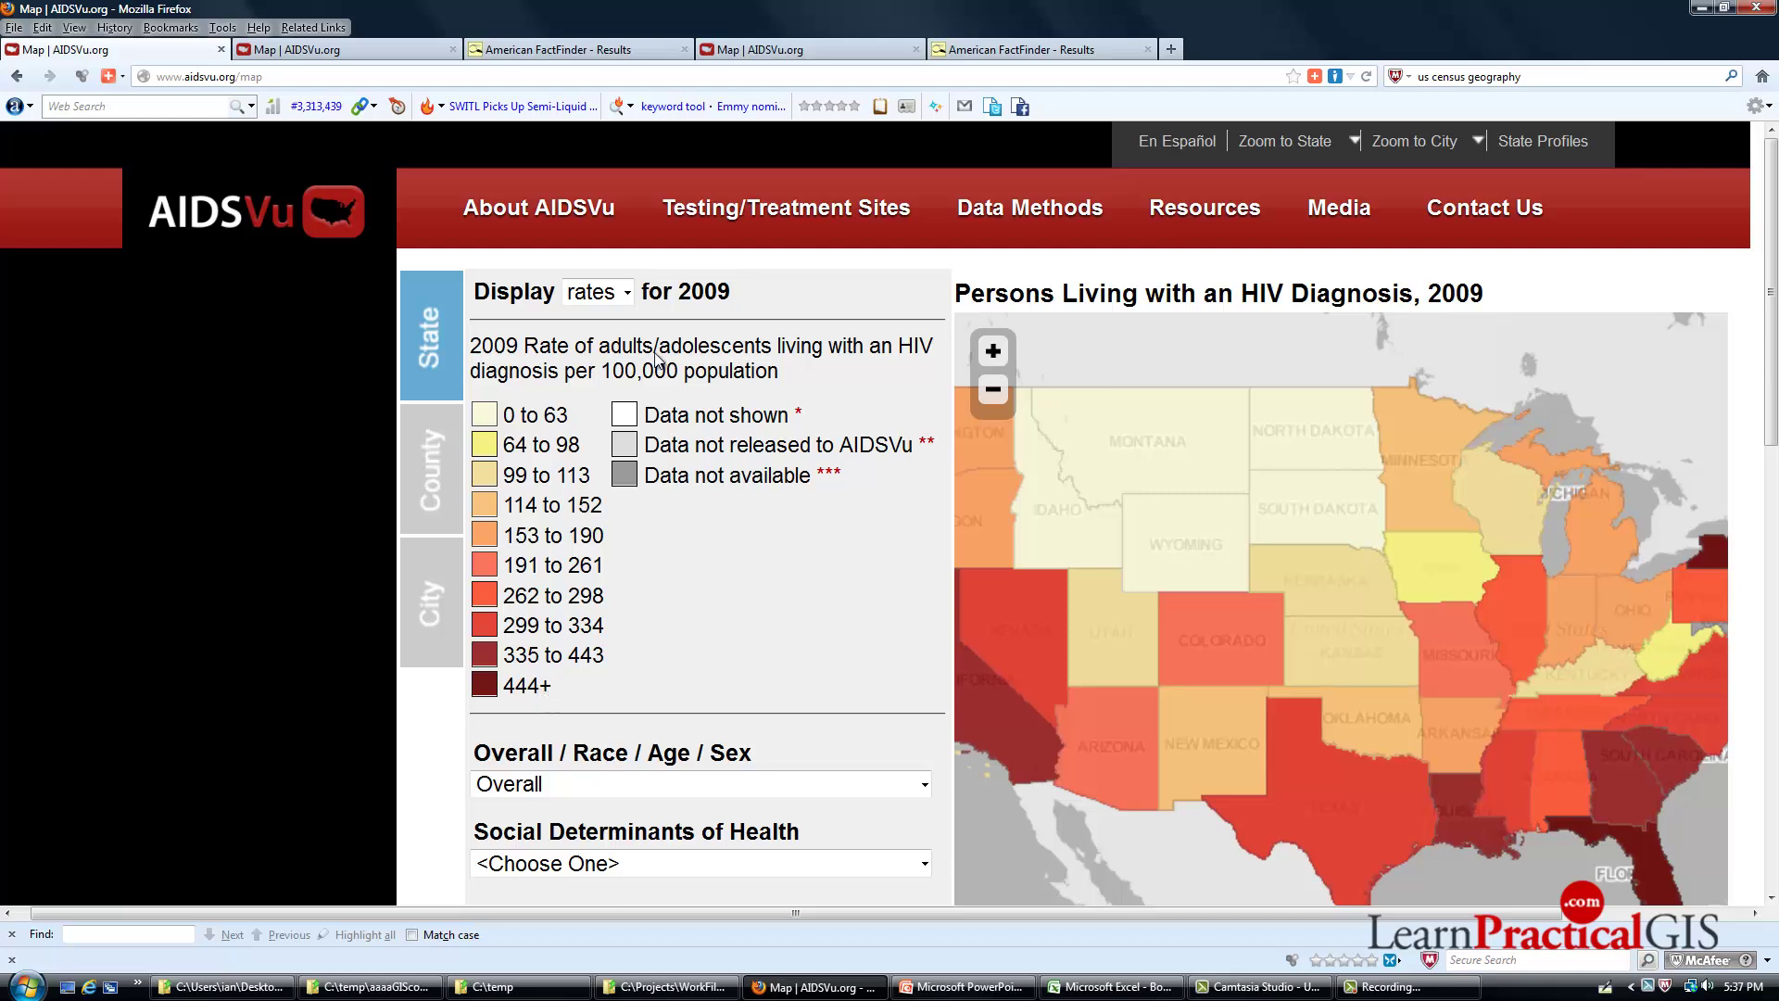
left_click(627, 299)
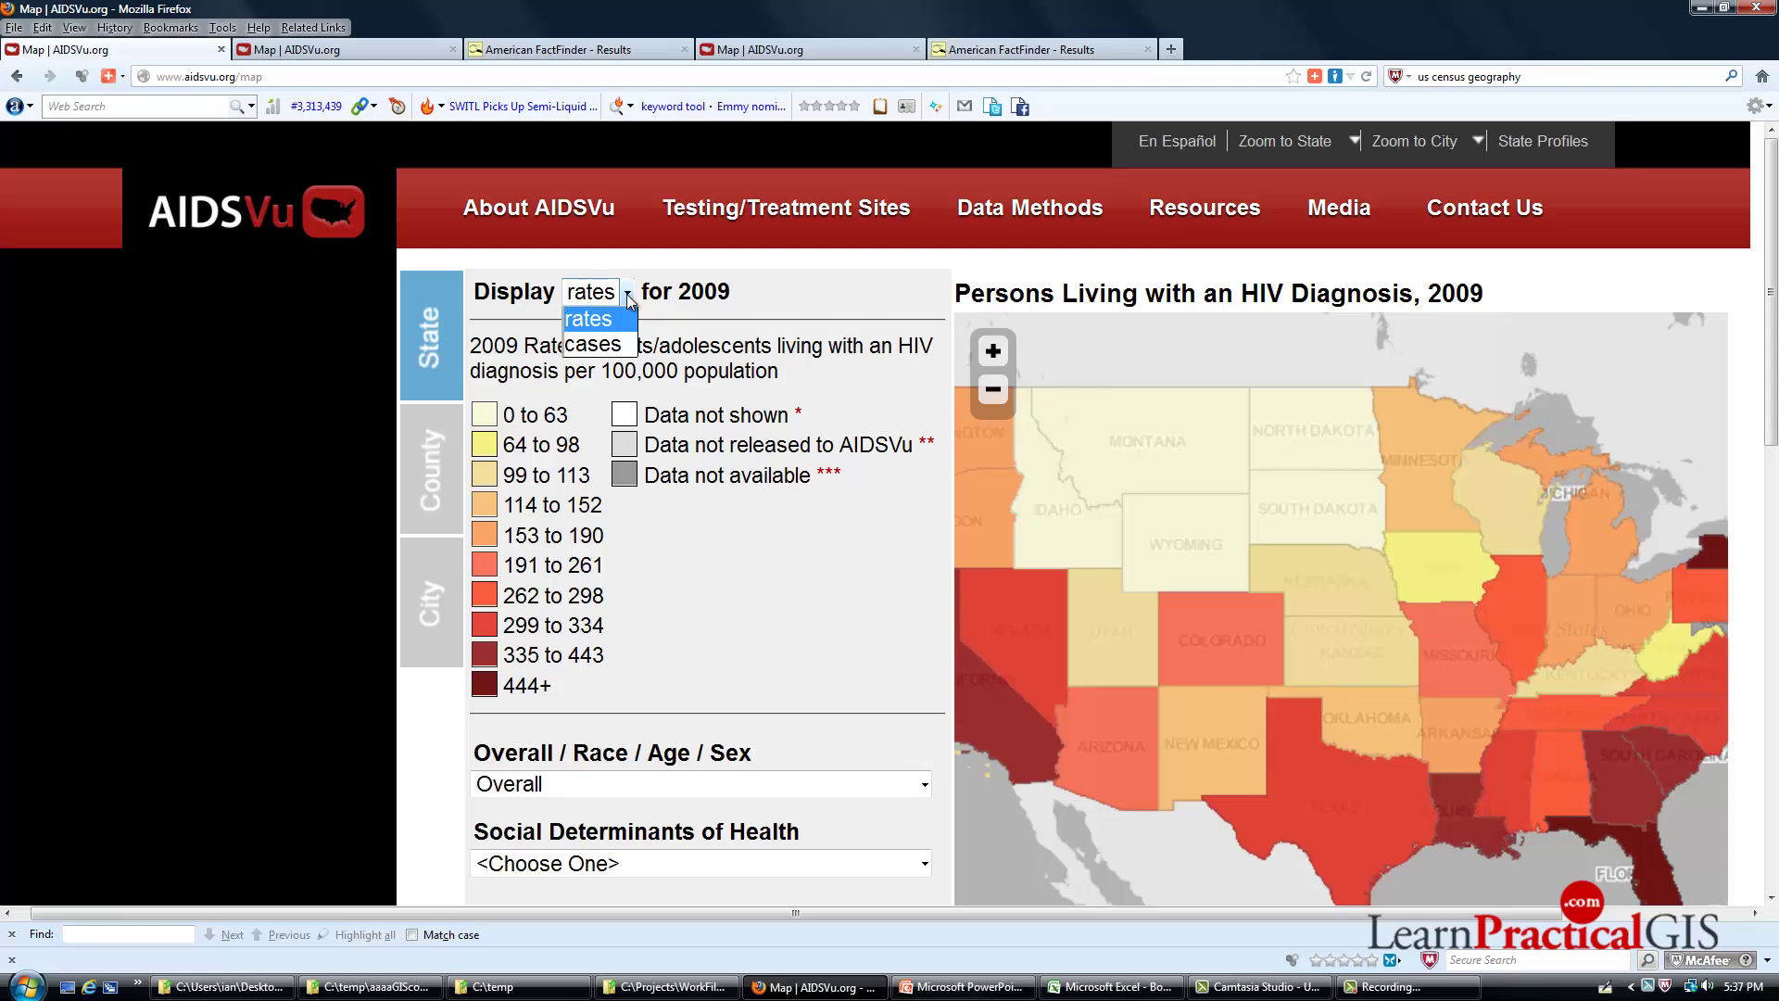
left_click(597, 342)
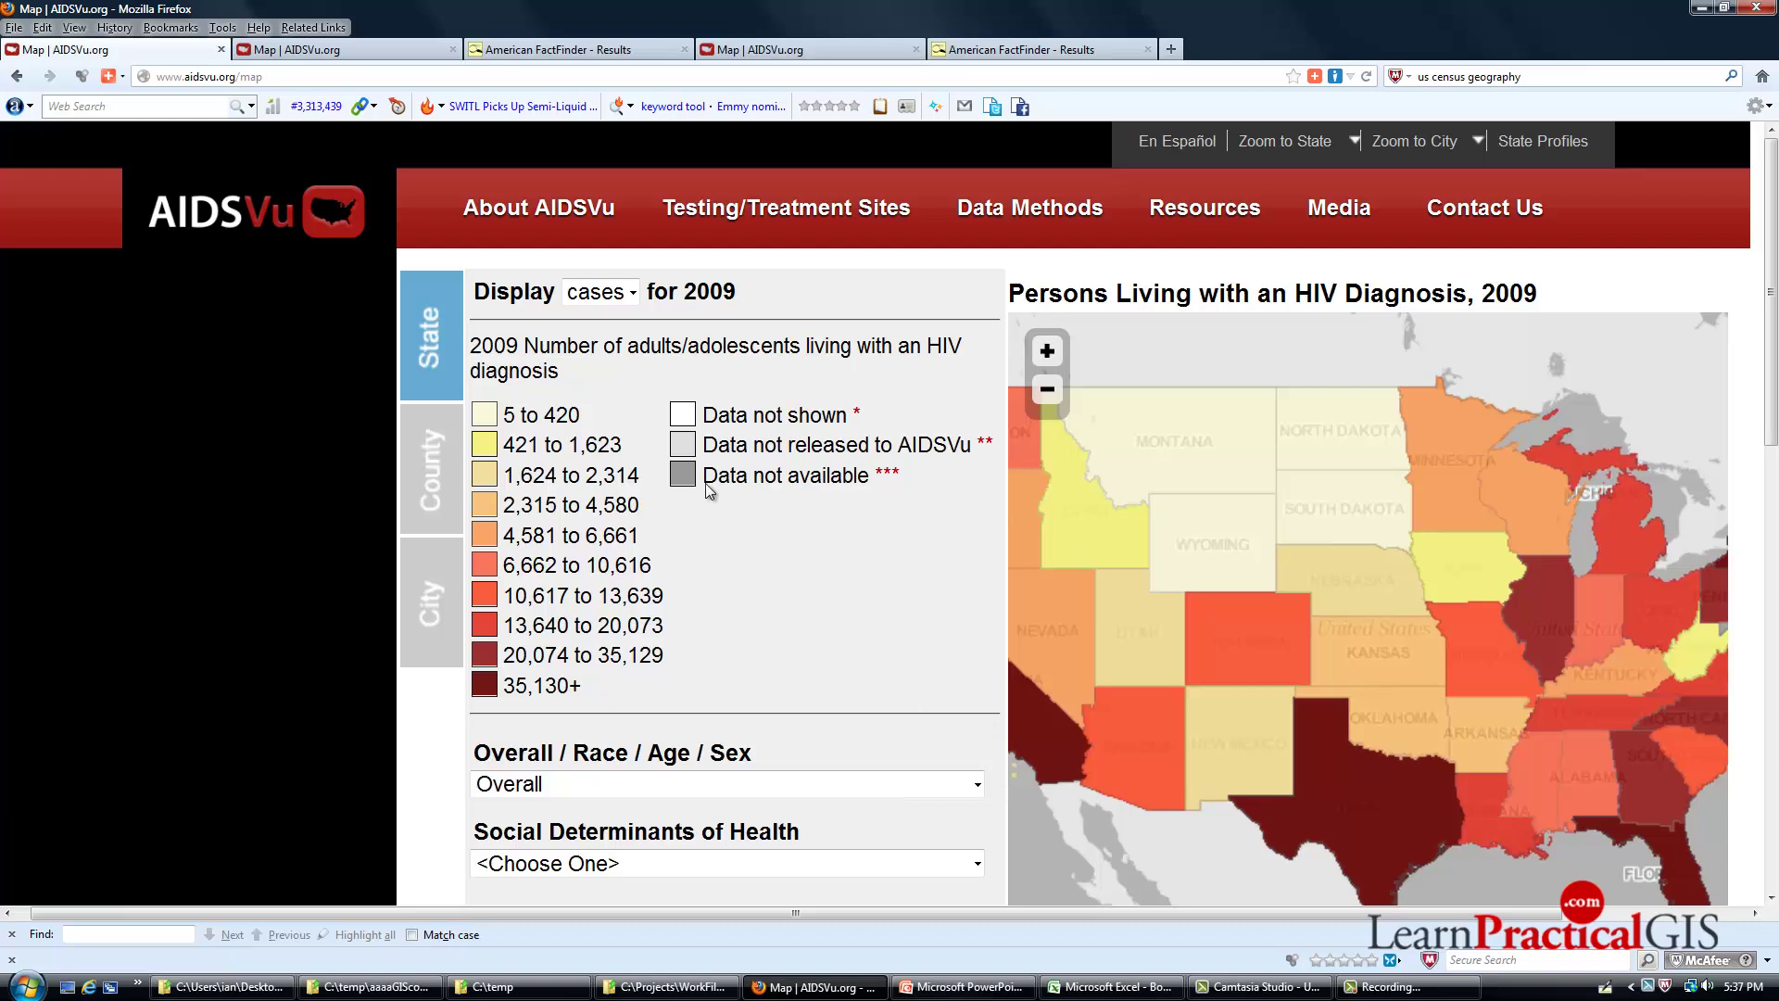
left_click(632, 297)
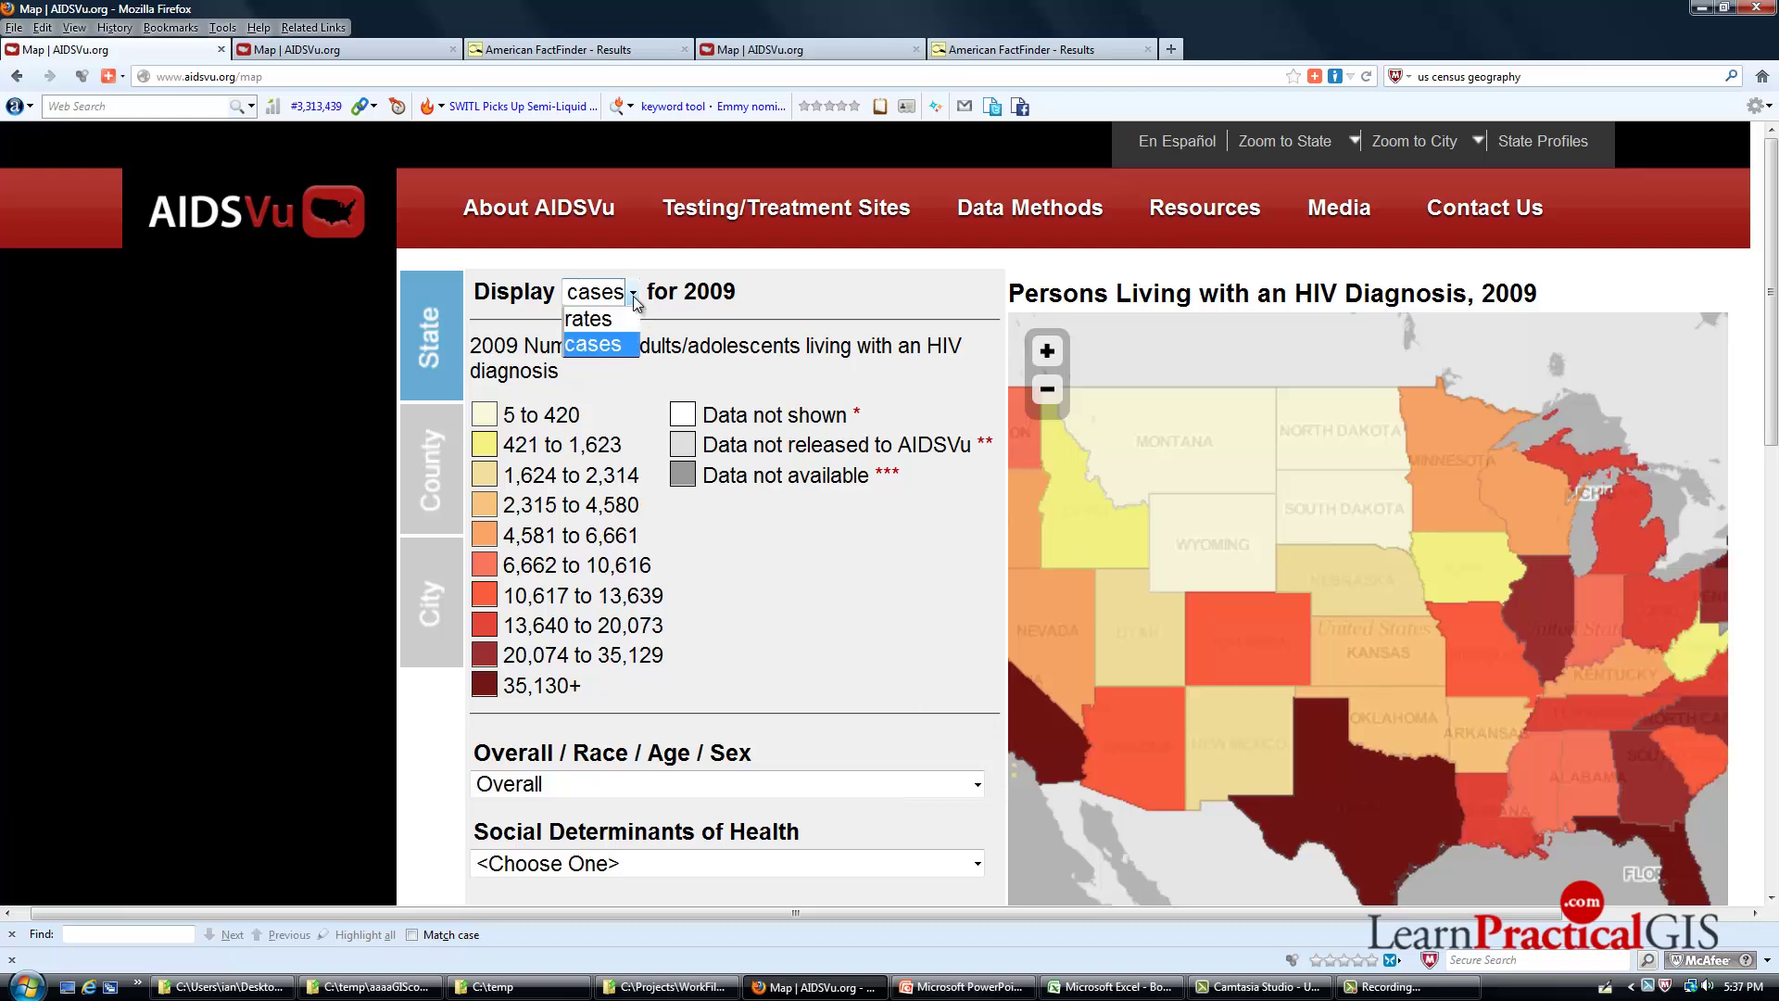
left_click(613, 326)
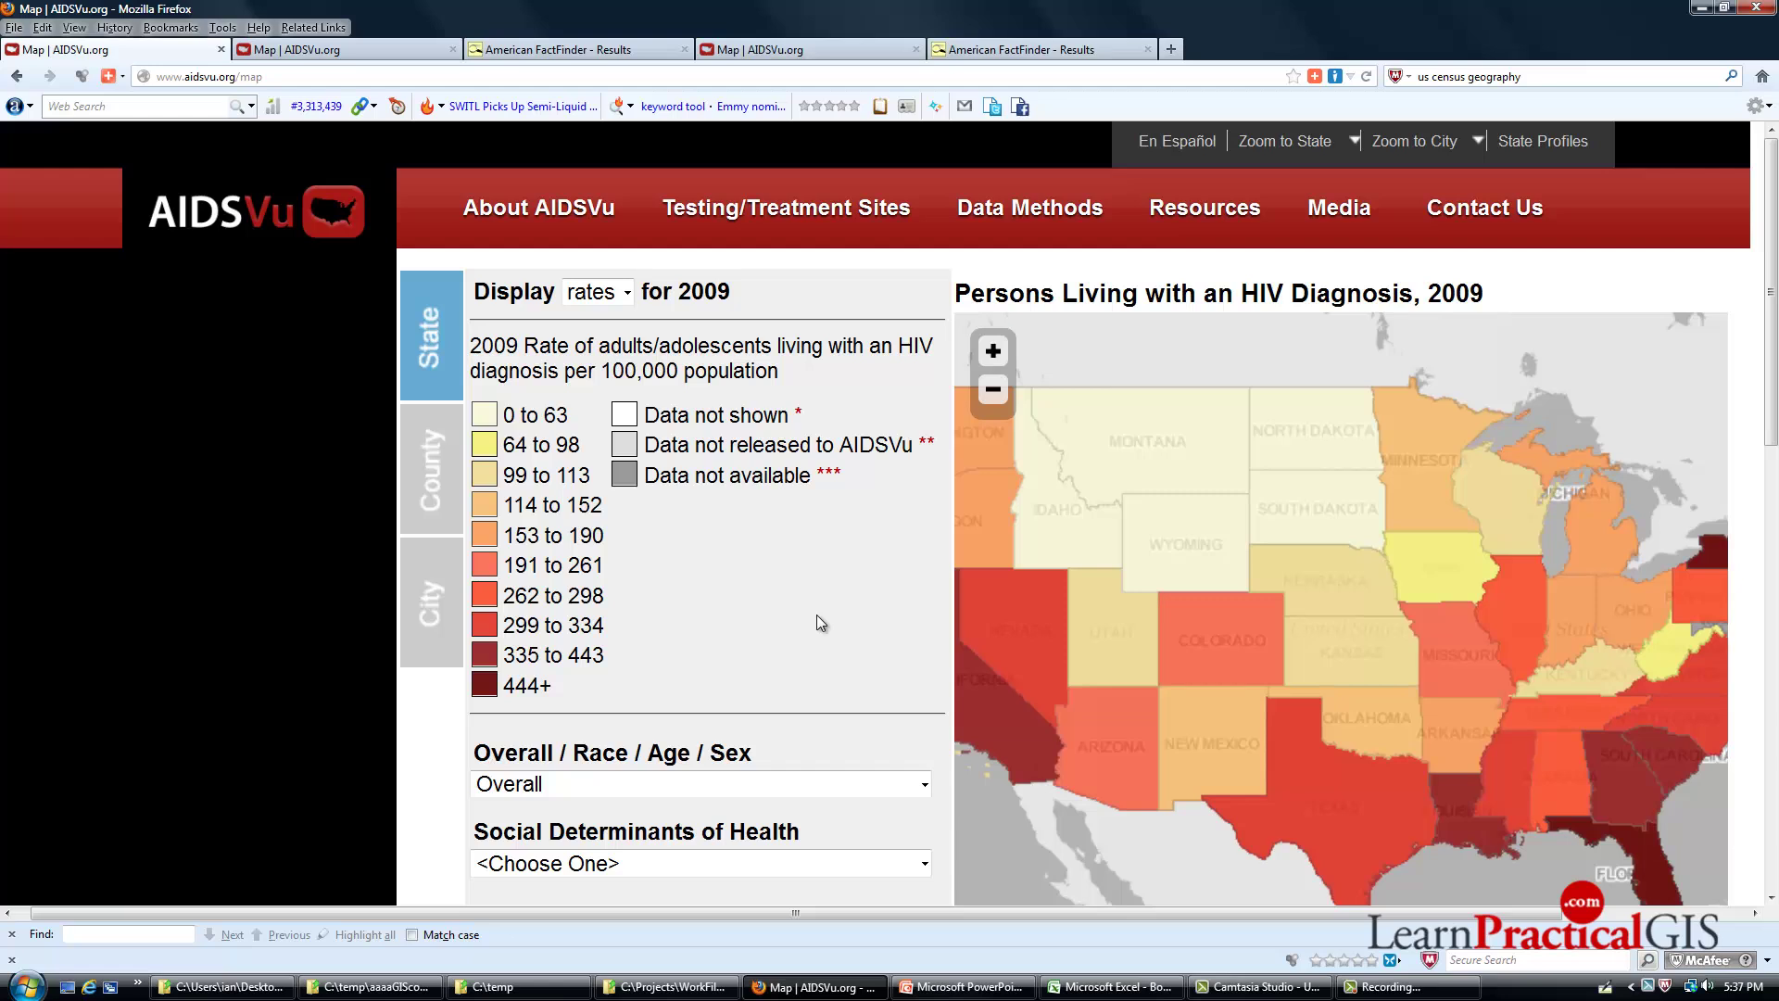
Step: Filter the 2009 rate map by sex, trying Male and Female before settling on Male
left_click(925, 864)
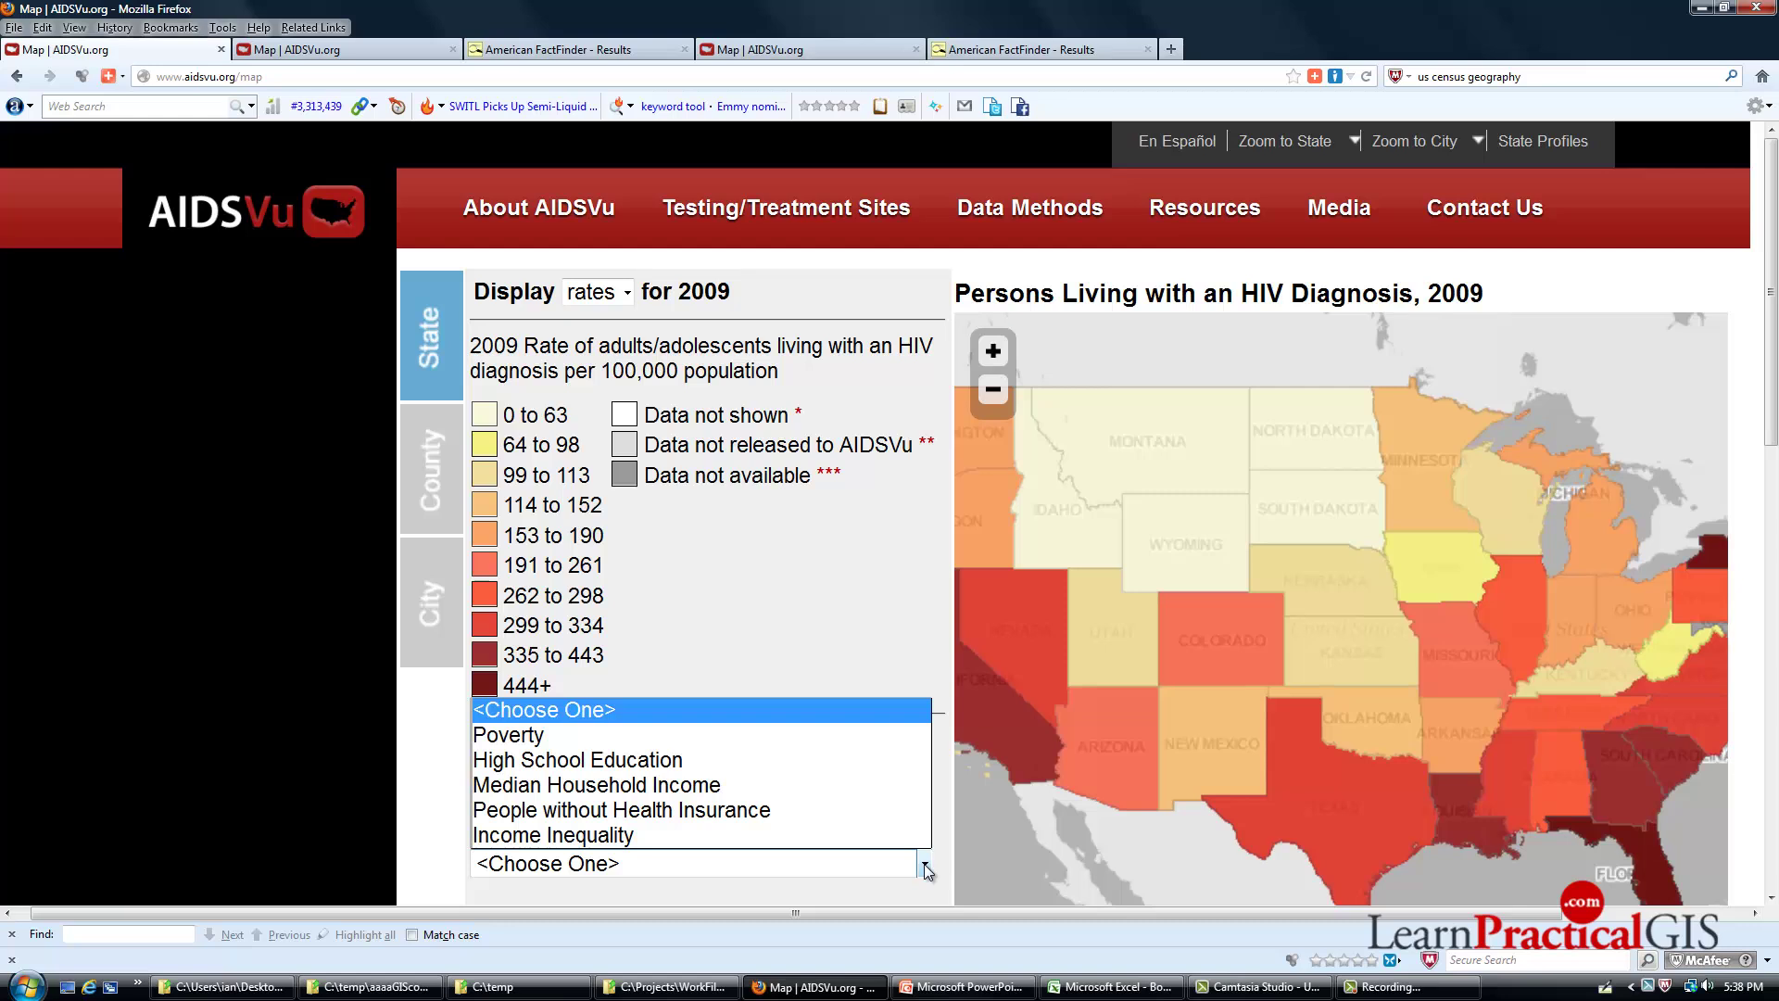
left_click(924, 871)
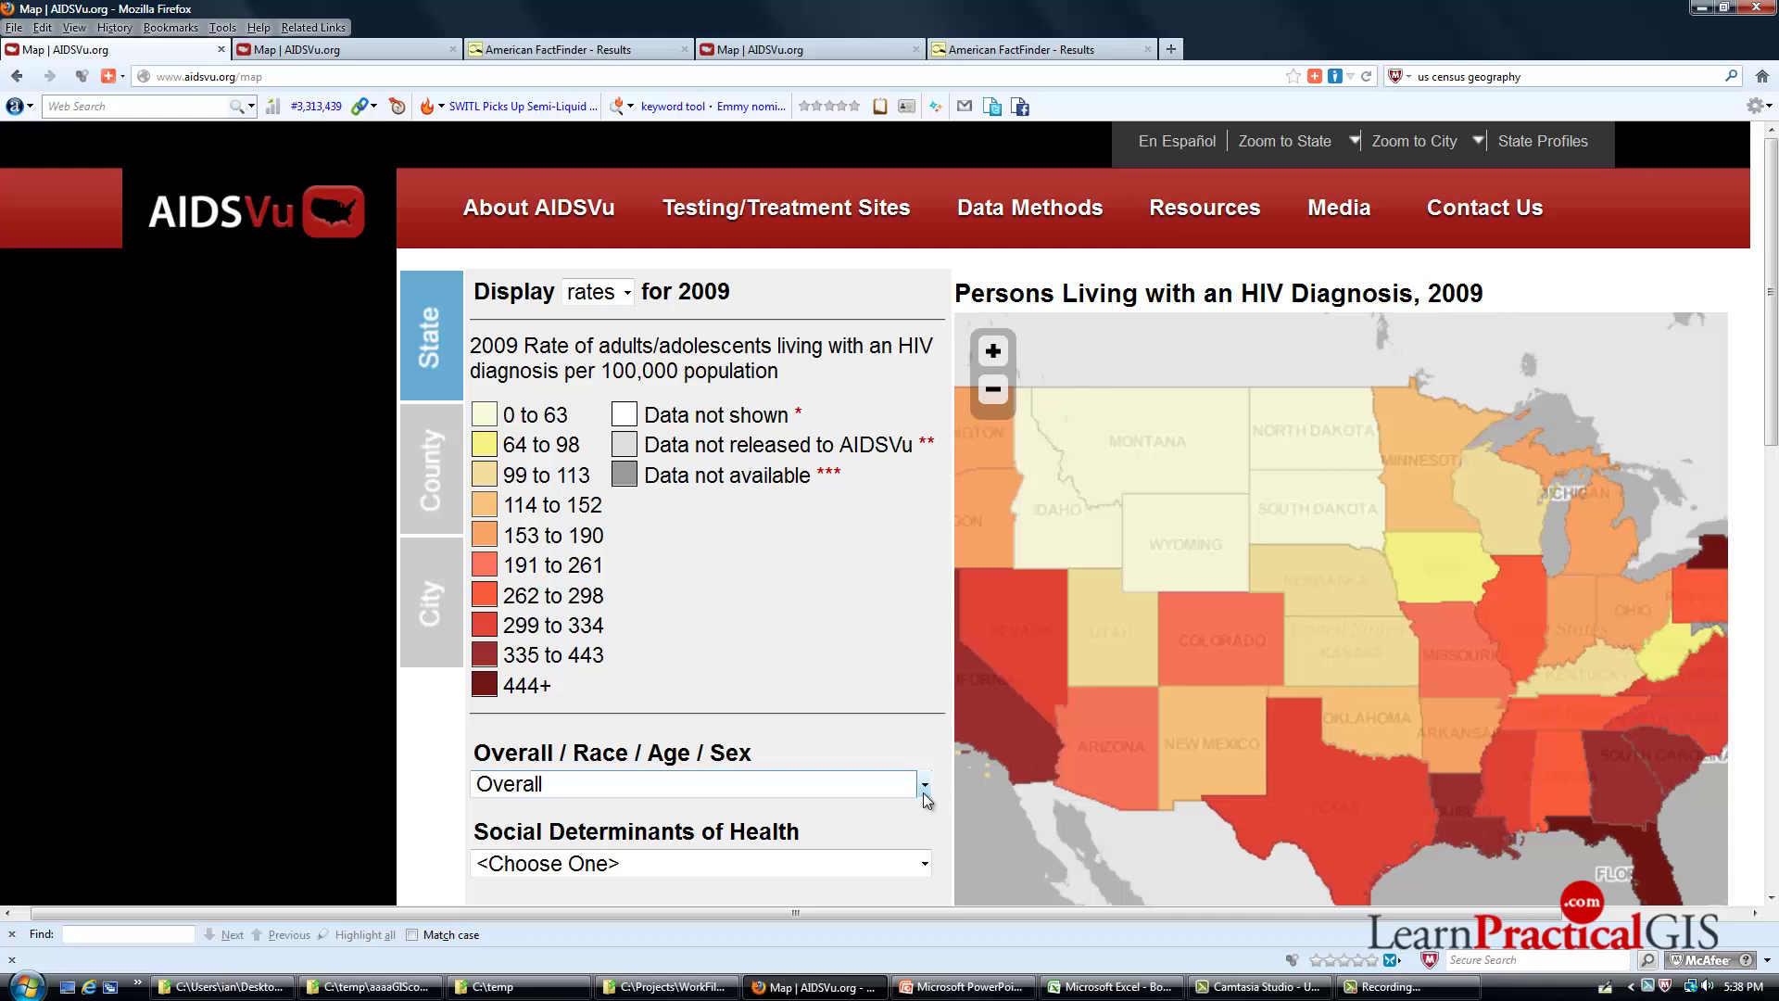
left_click(922, 793)
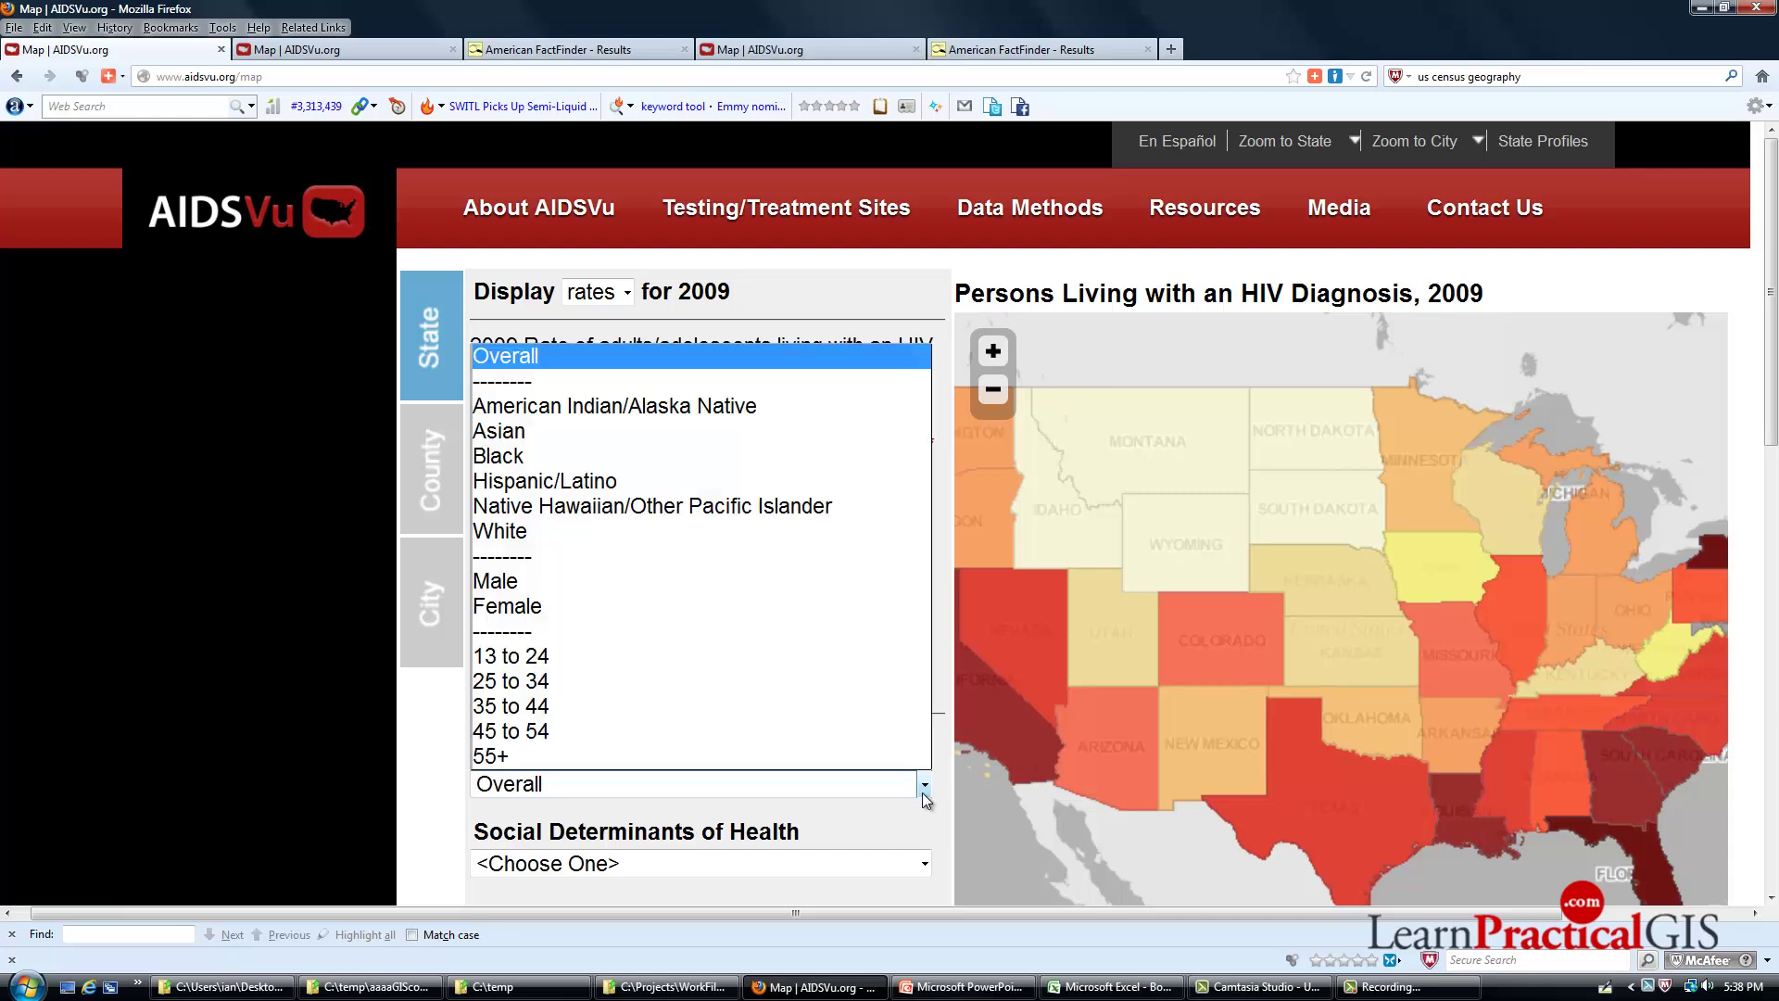
left_click(846, 586)
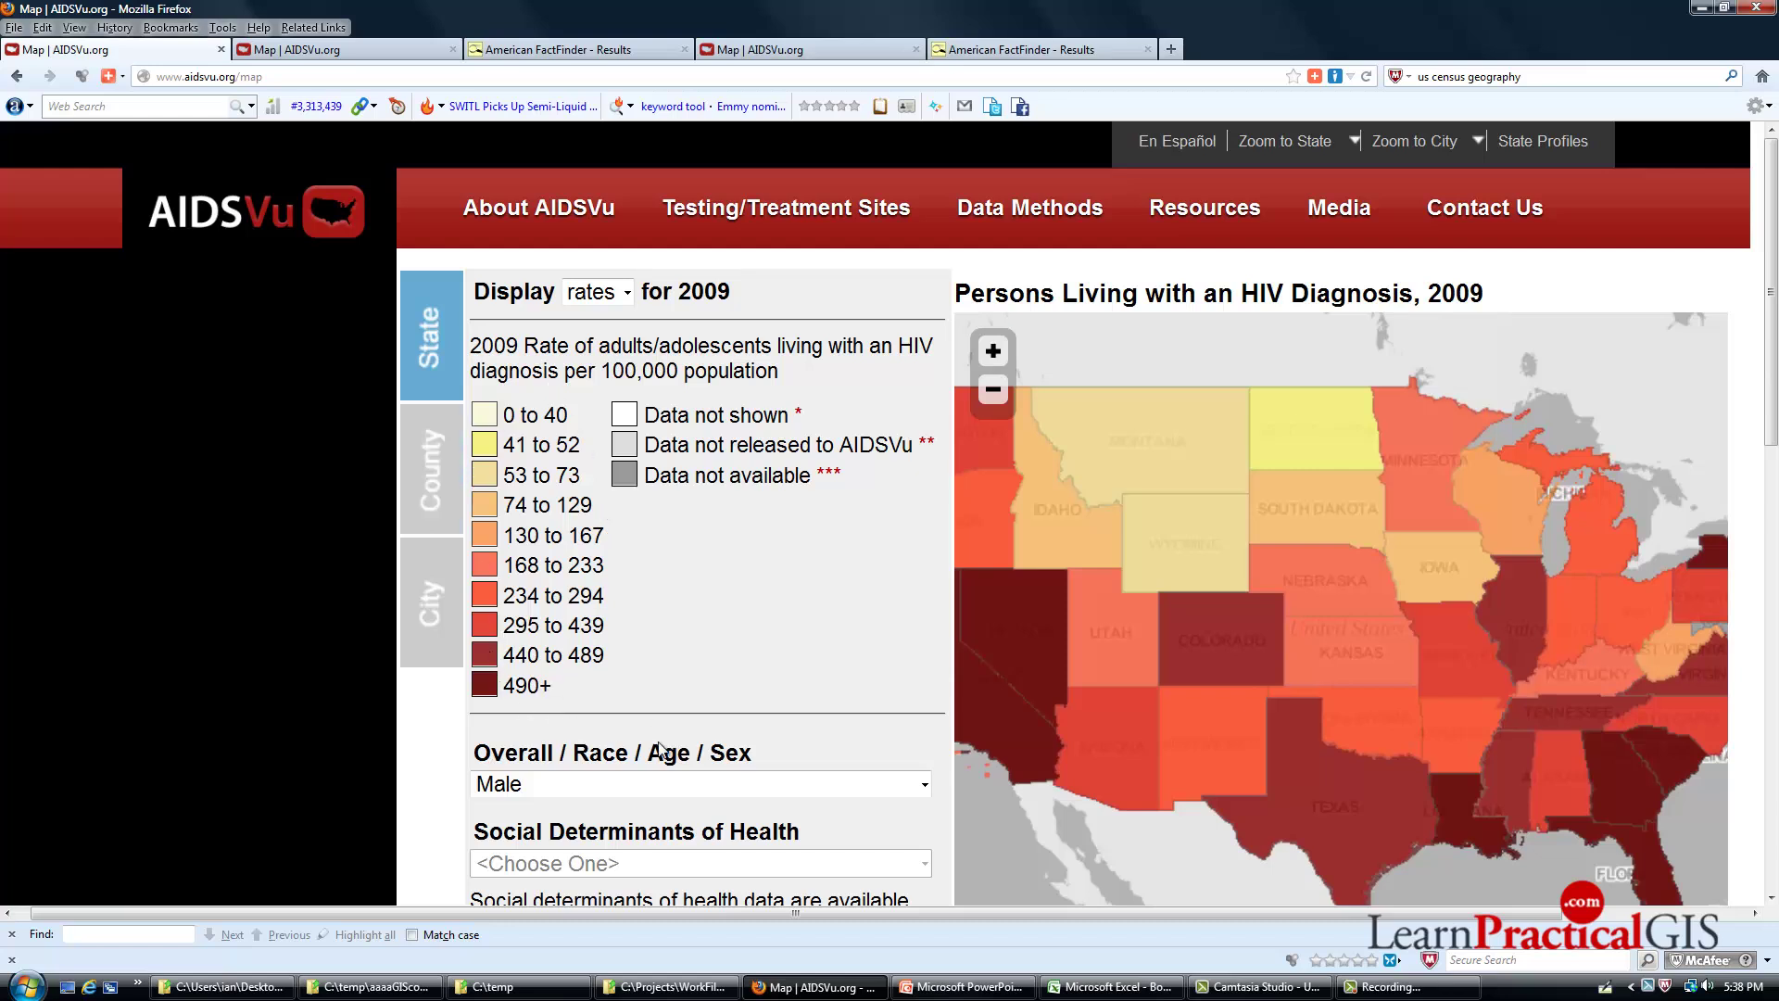
left_click(924, 784)
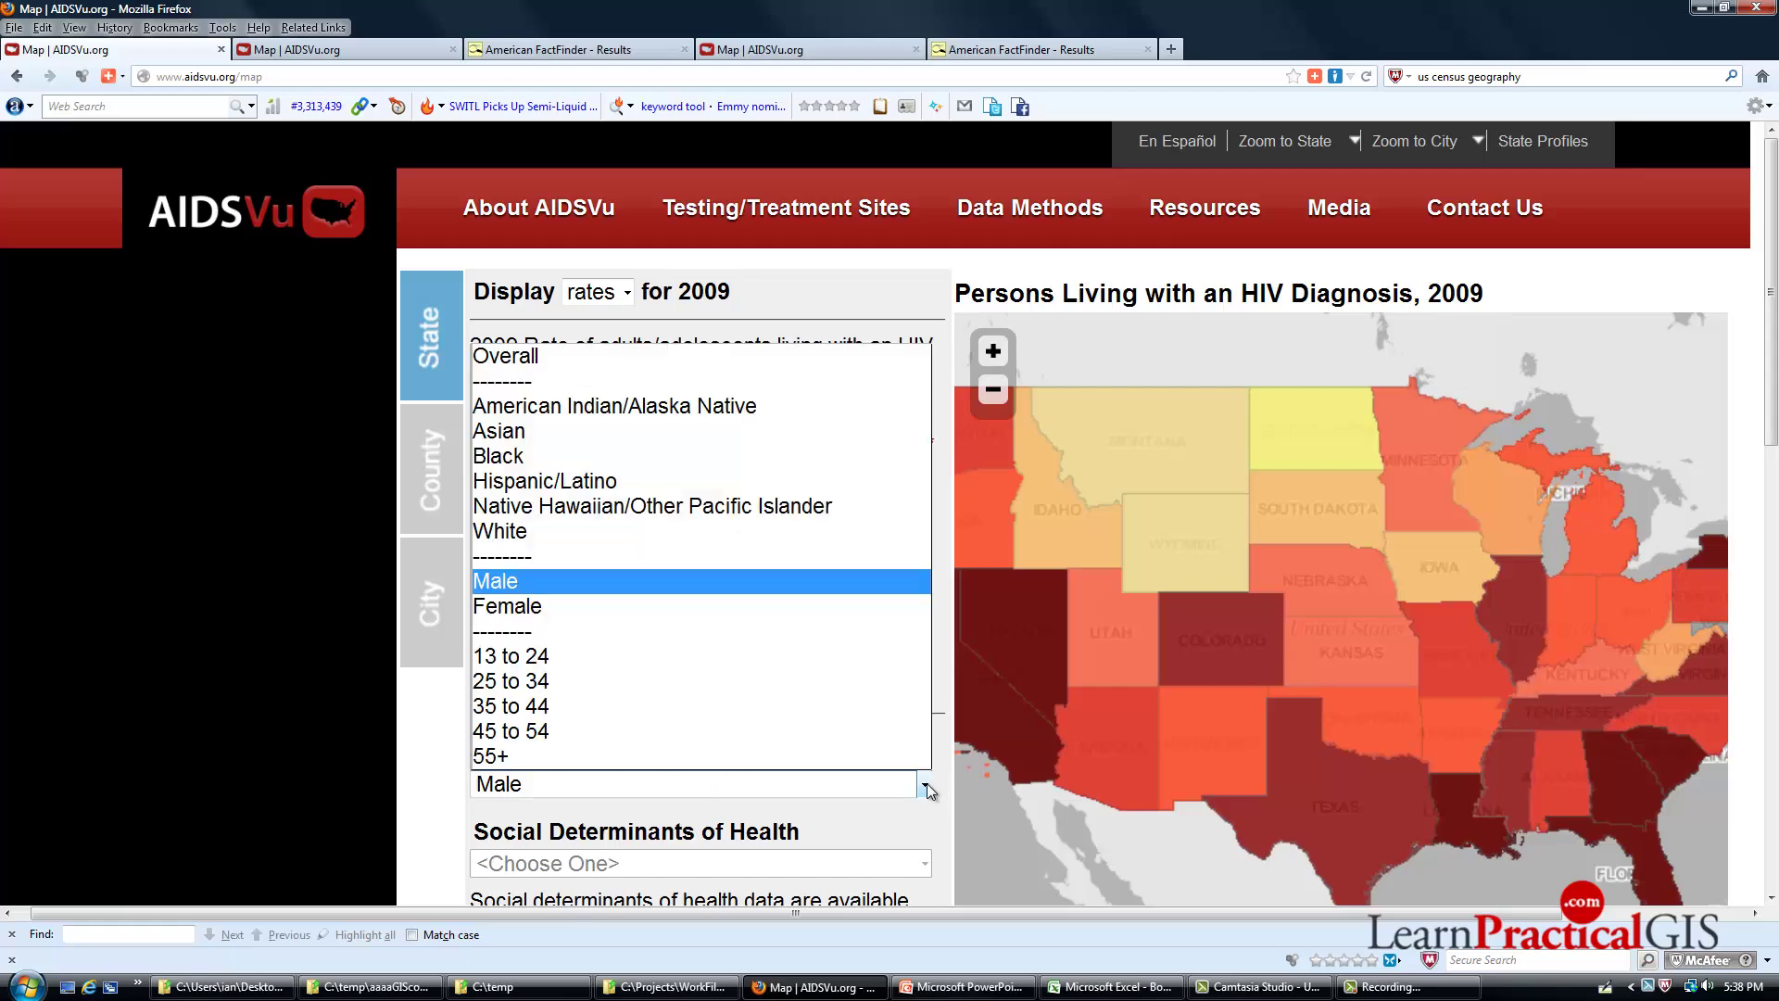
left_click(648, 604)
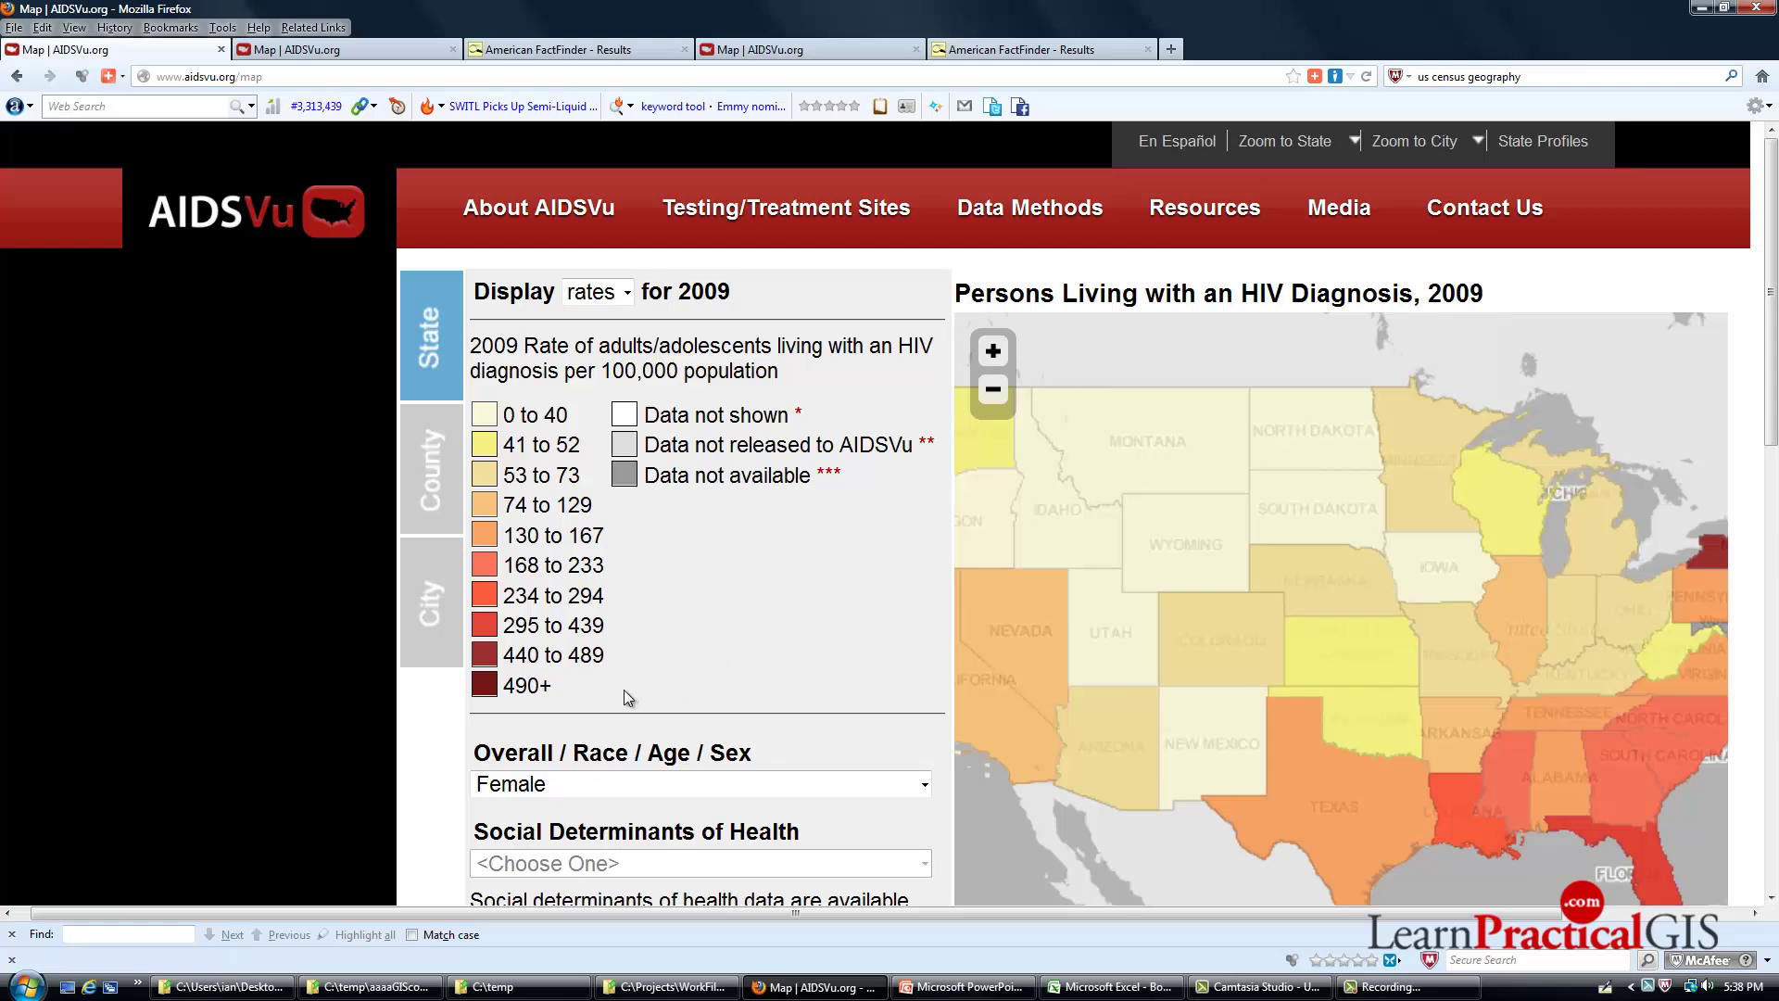
left_click(925, 789)
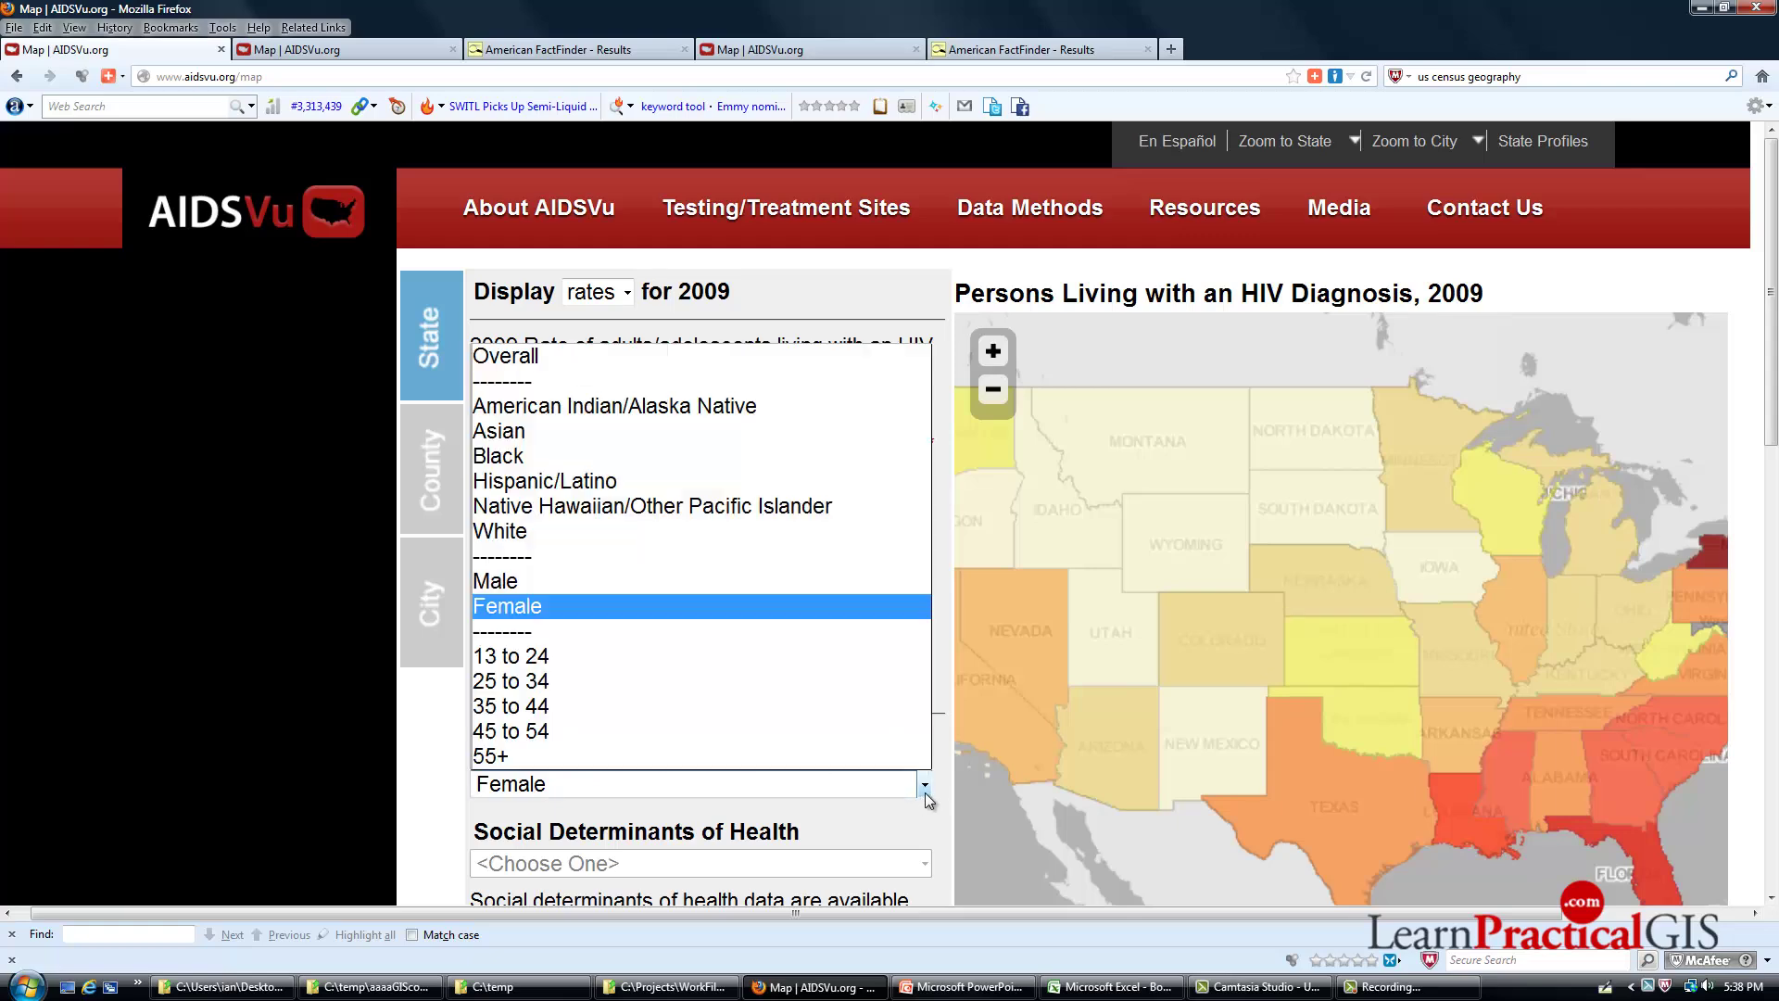
left_click(551, 581)
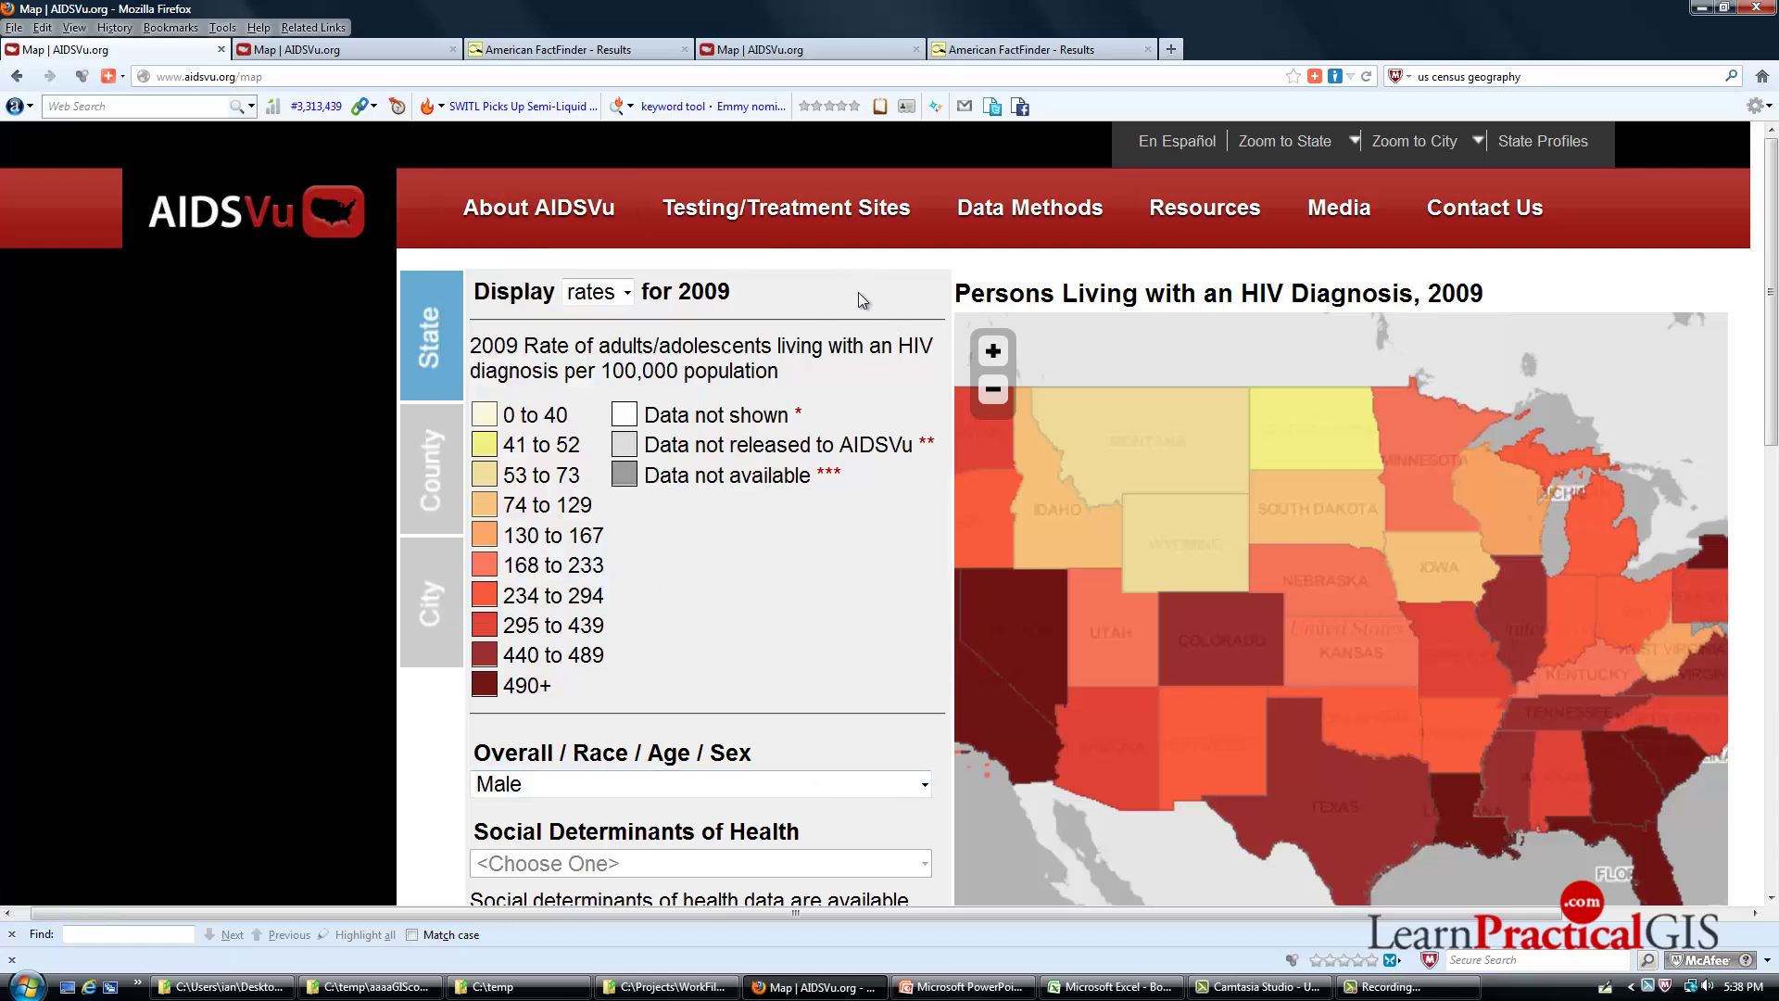
Step: Confirm the demographic subgroup filter is still set to Male
scroll(881, 586, "down", 5)
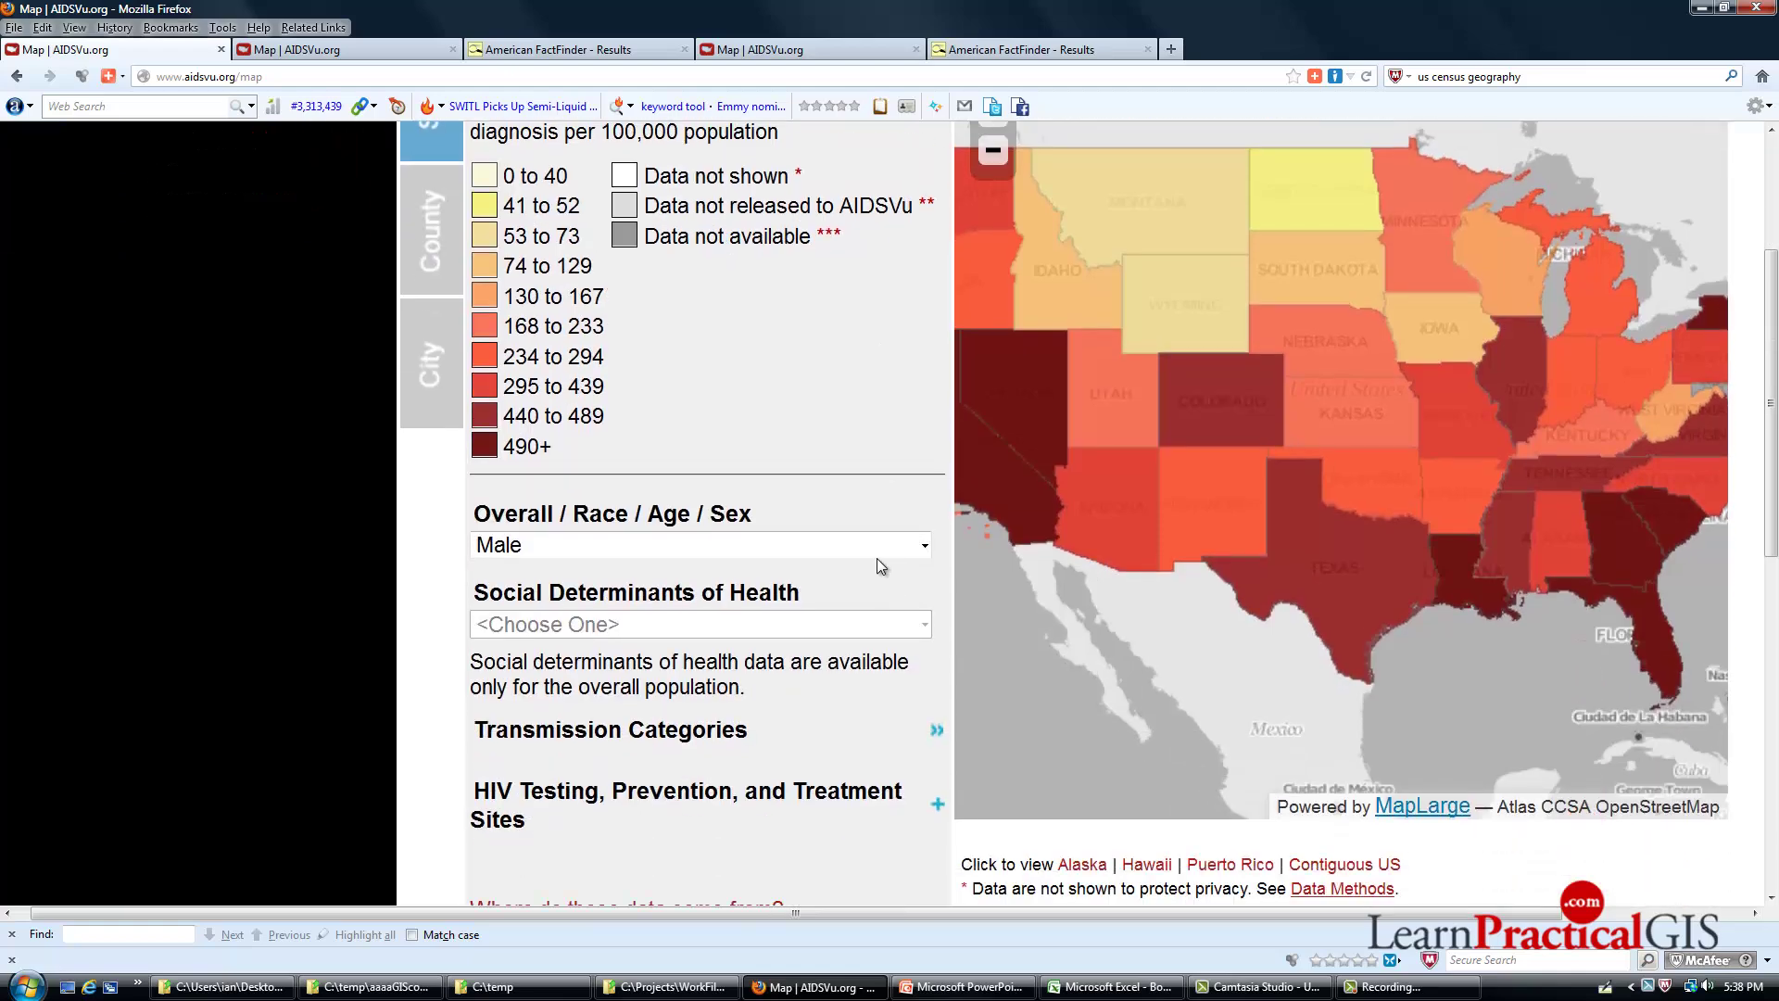
left_click(923, 549)
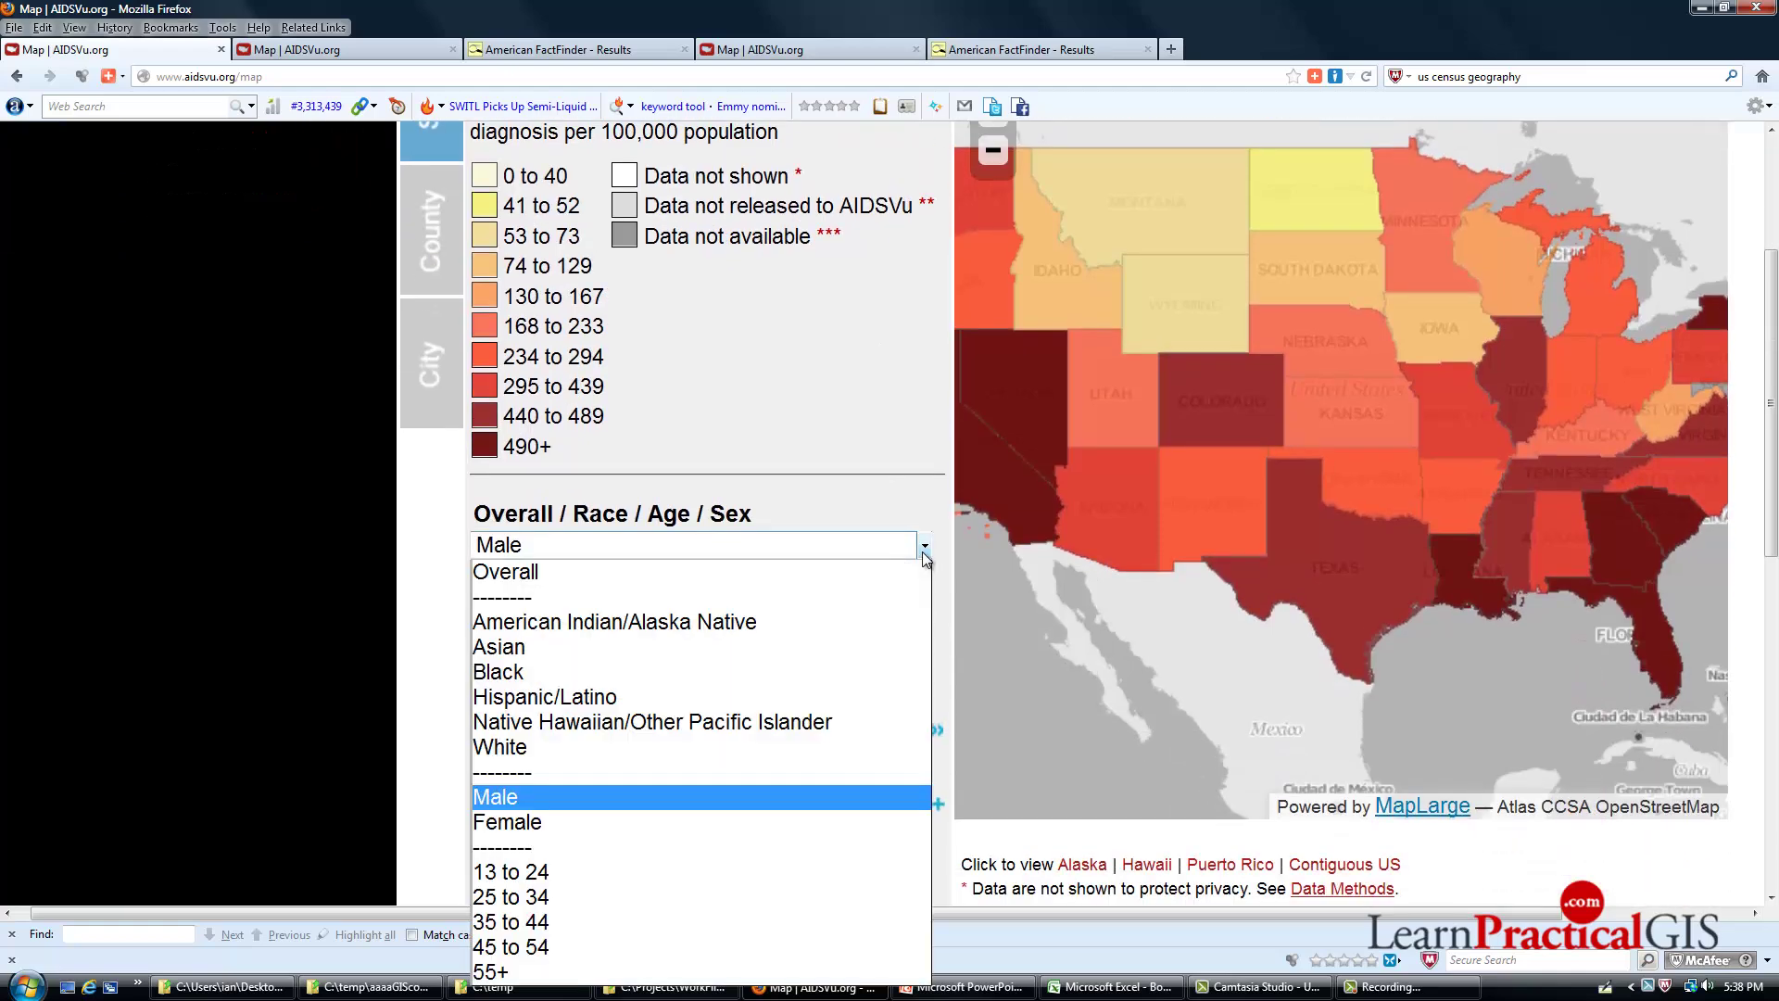
left_click(923, 549)
scroll(866, 391, "up", 5)
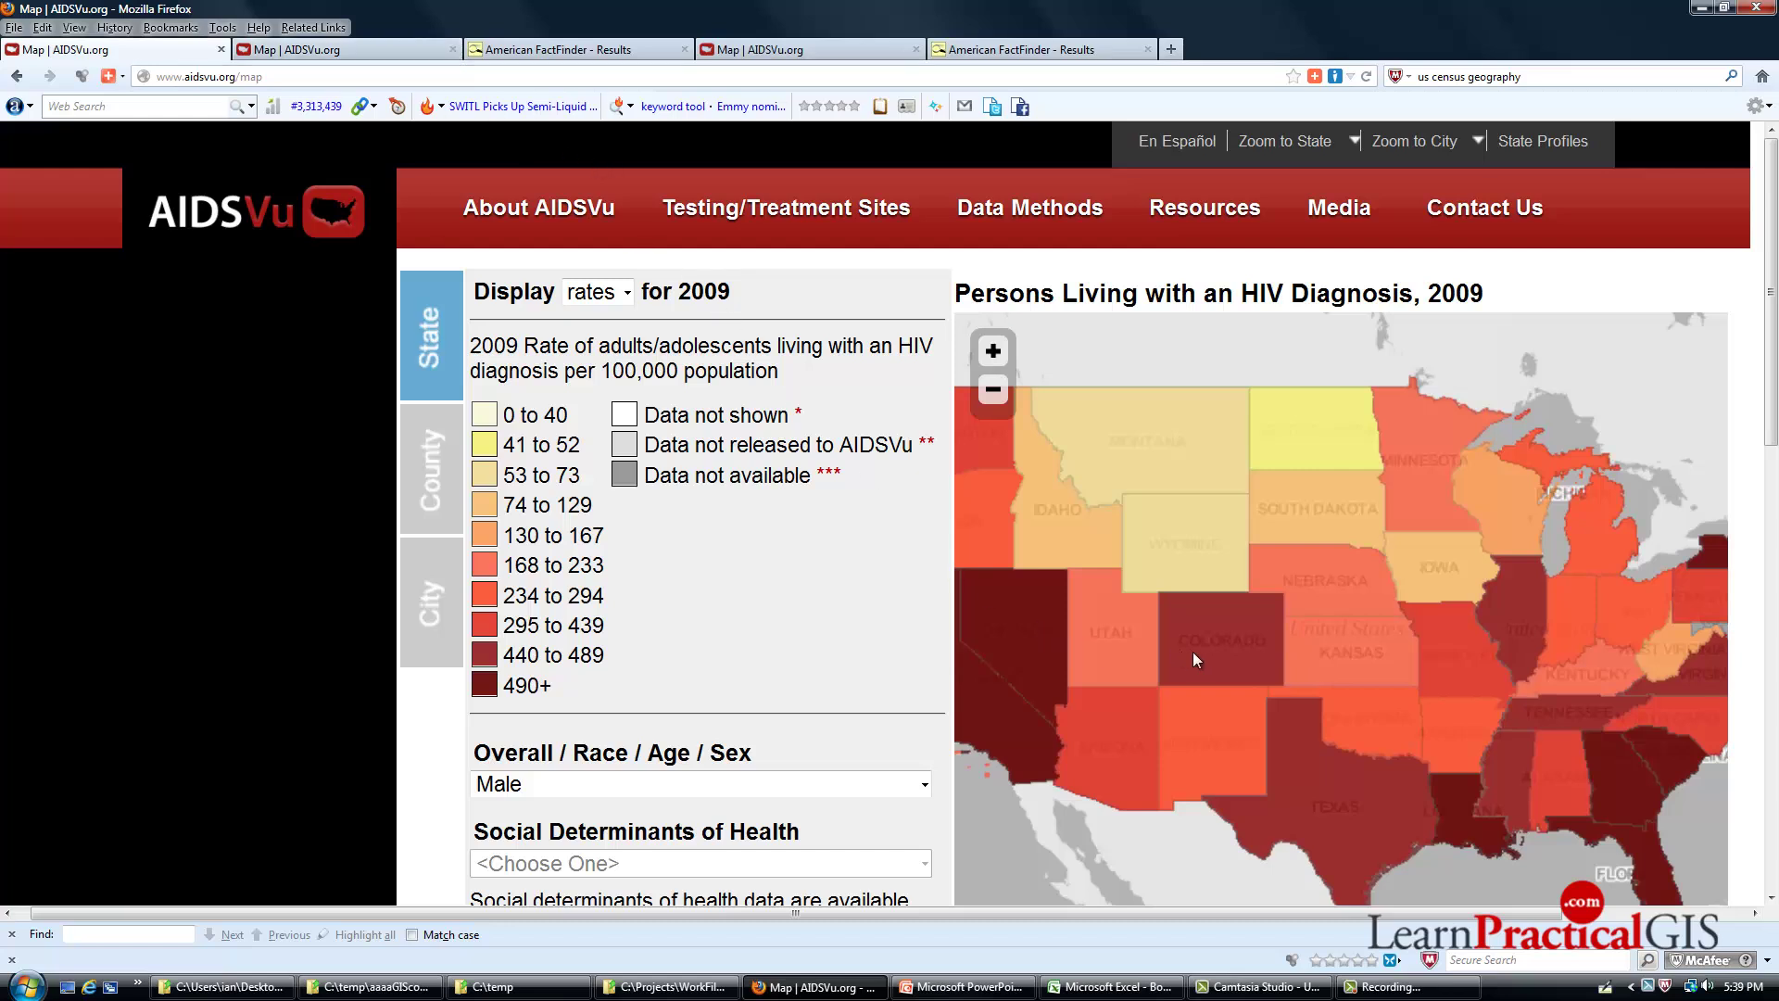
Step: Switch the 2009 male map from rates to case counts
mouse_move(1203, 645)
mouse_move(1185, 567)
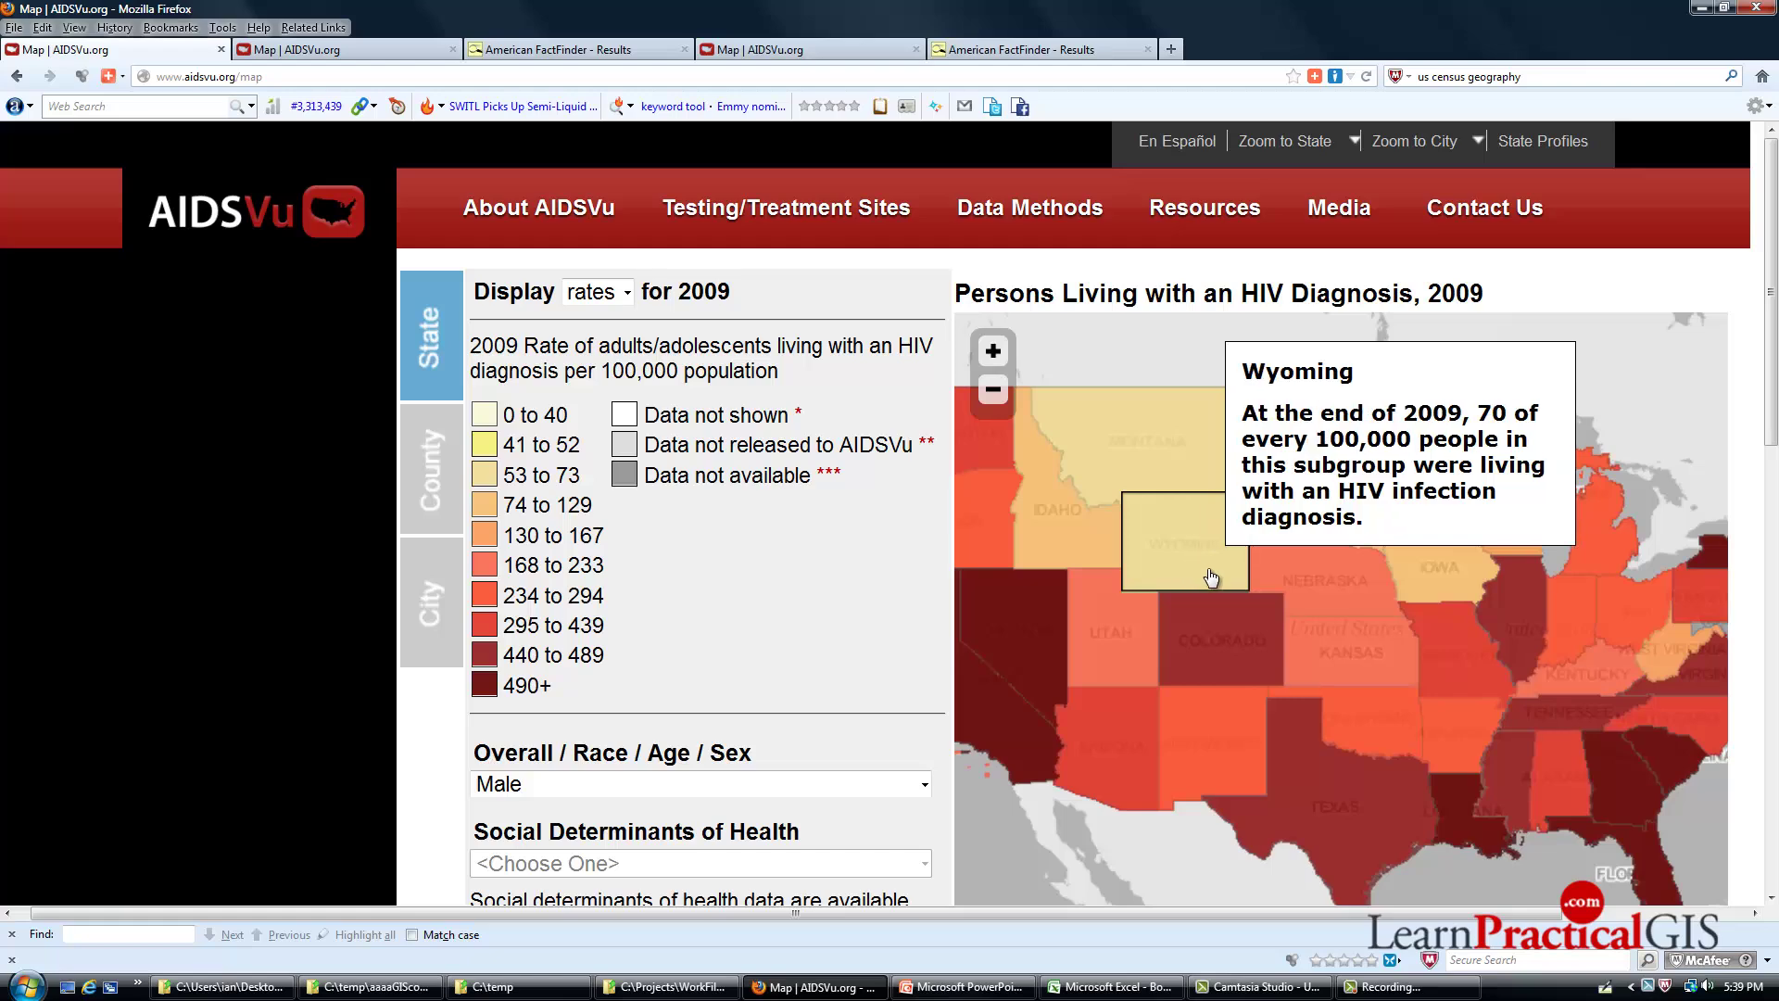
mouse_move(1321, 636)
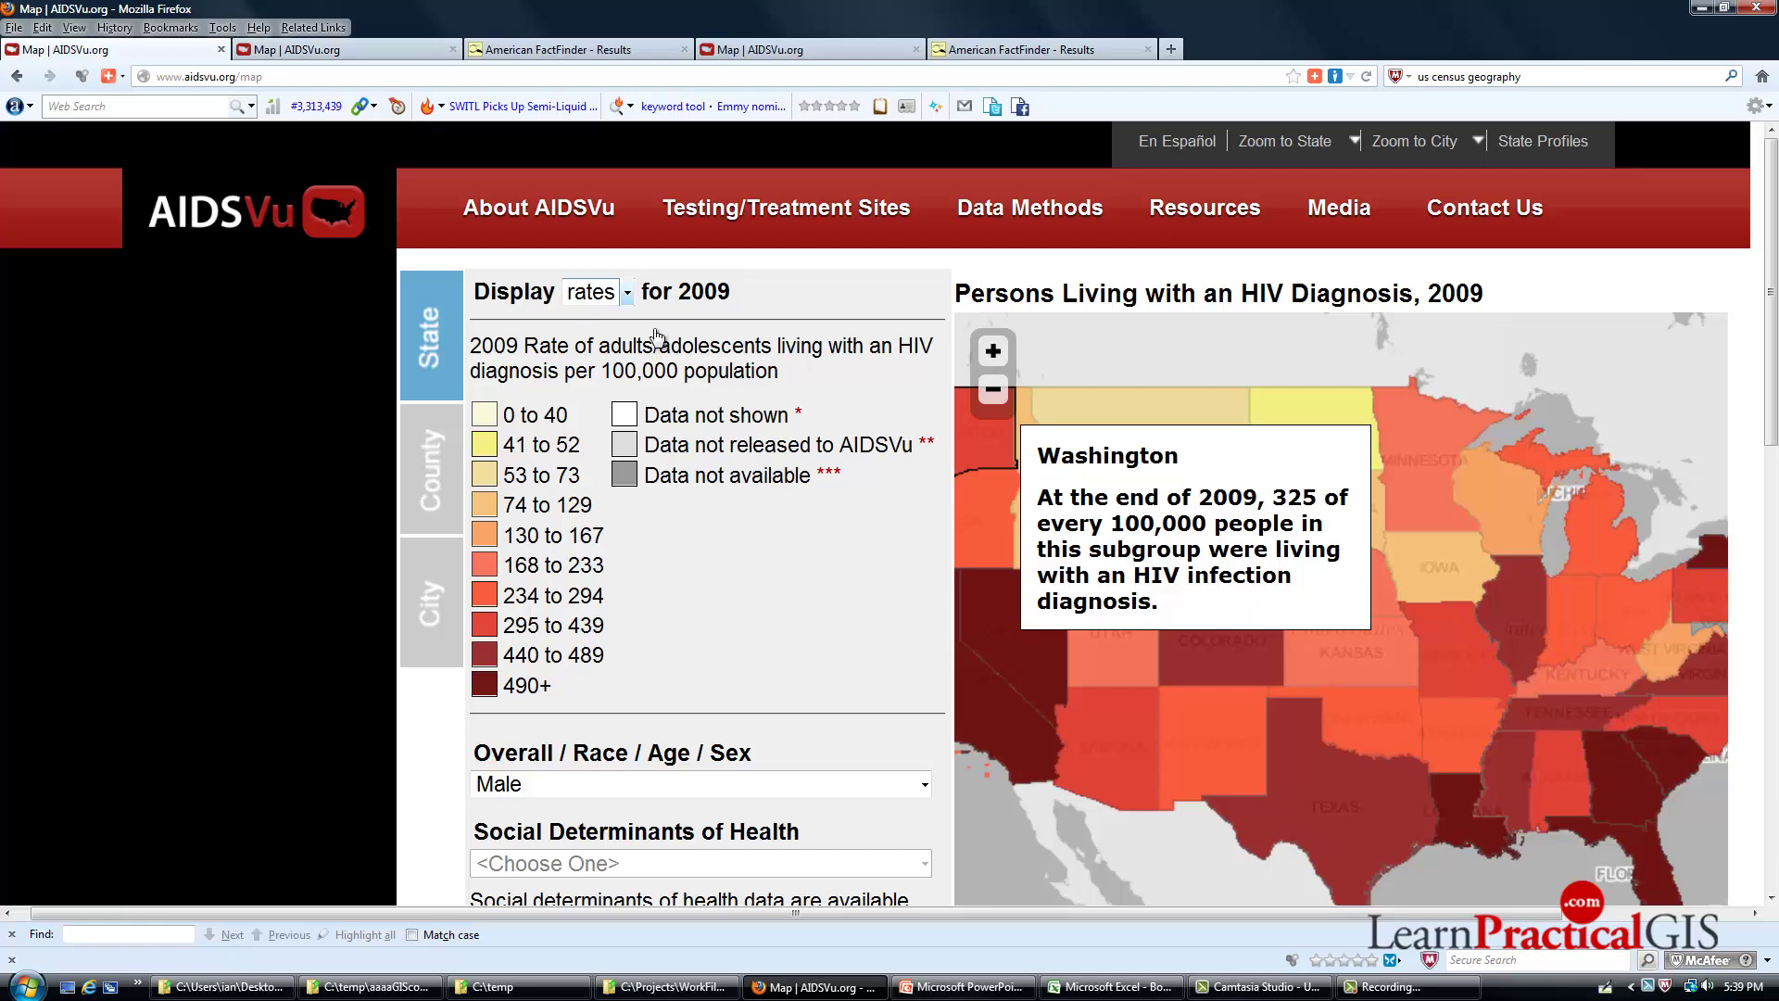
left_click(627, 293)
left_click(604, 343)
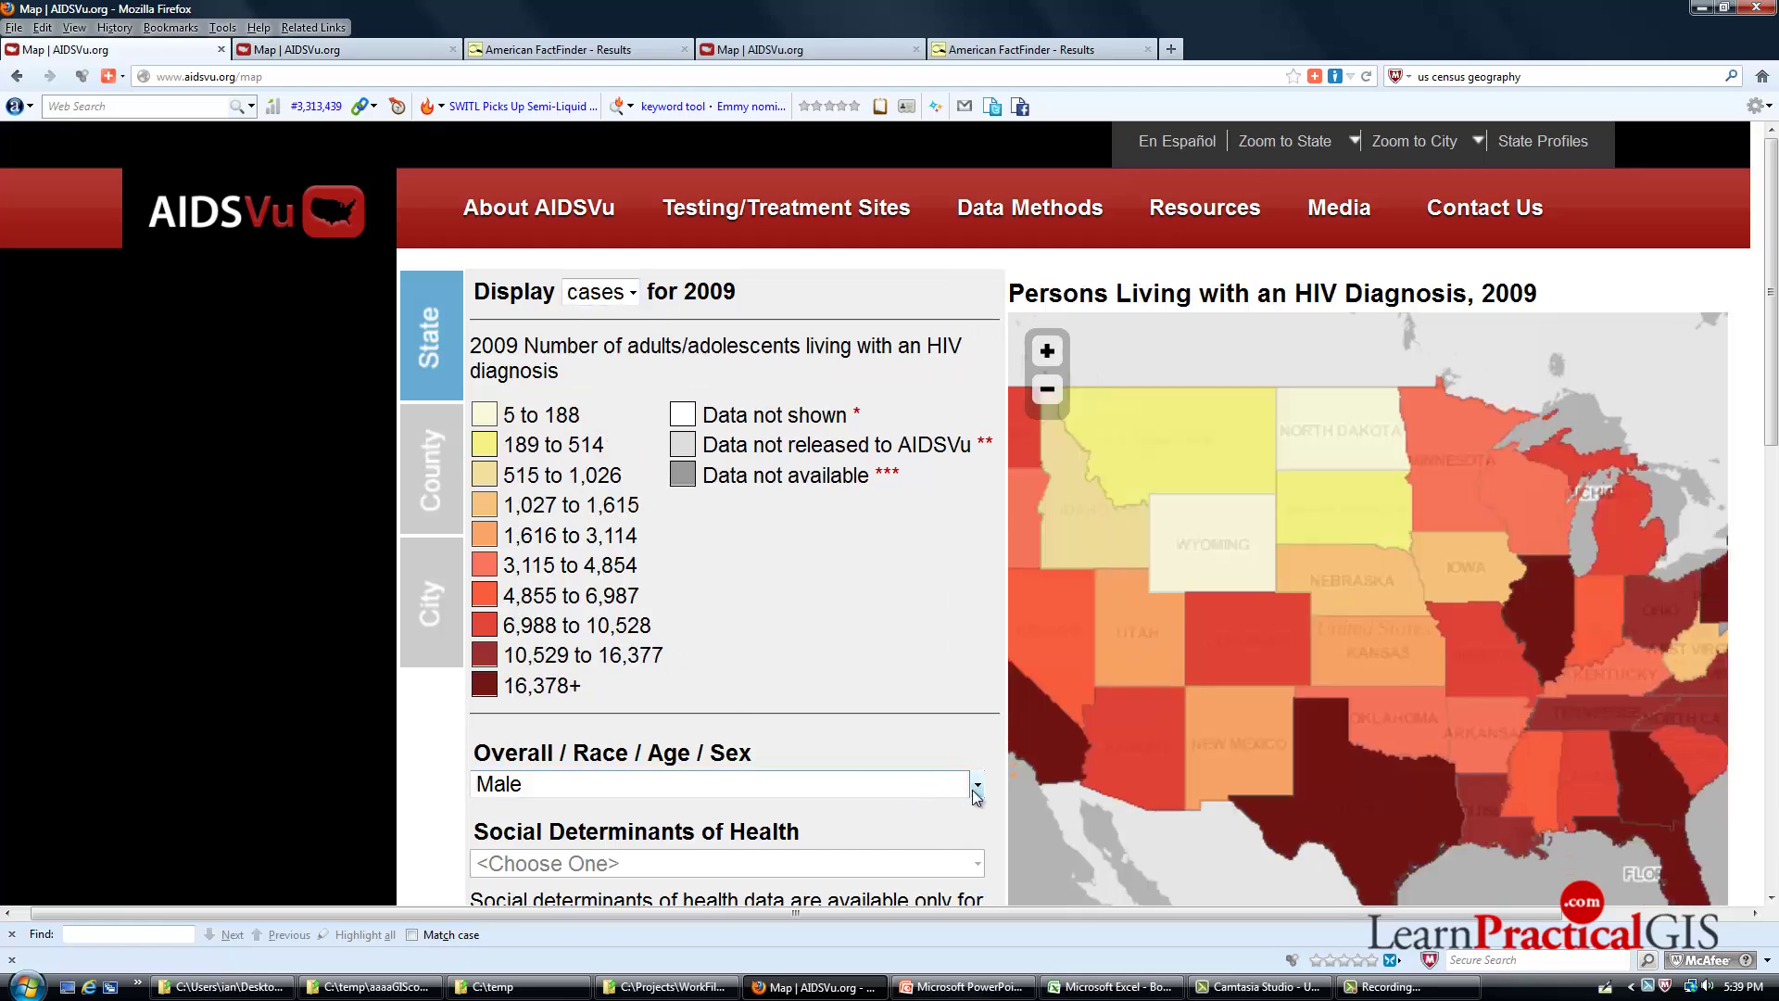
Step: Show female case counts, then switch to the 2009 county-level map of overall rates
left_click(975, 785)
left_click(624, 612)
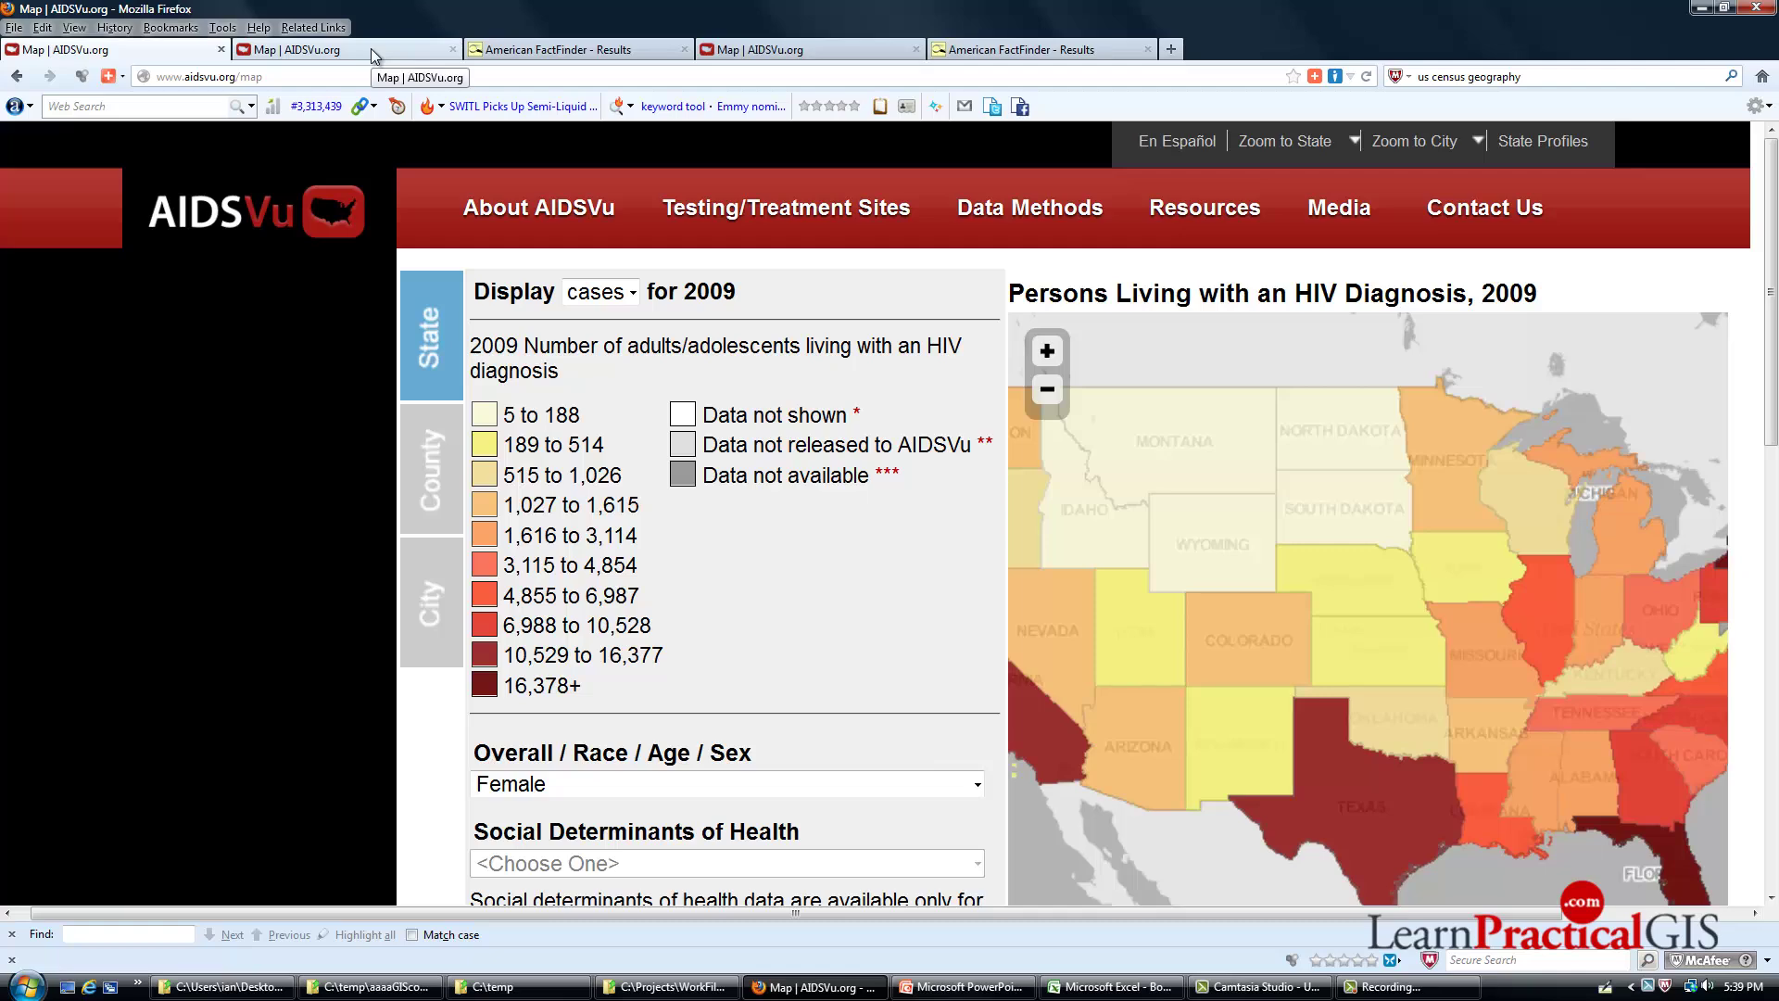
left_click(431, 470)
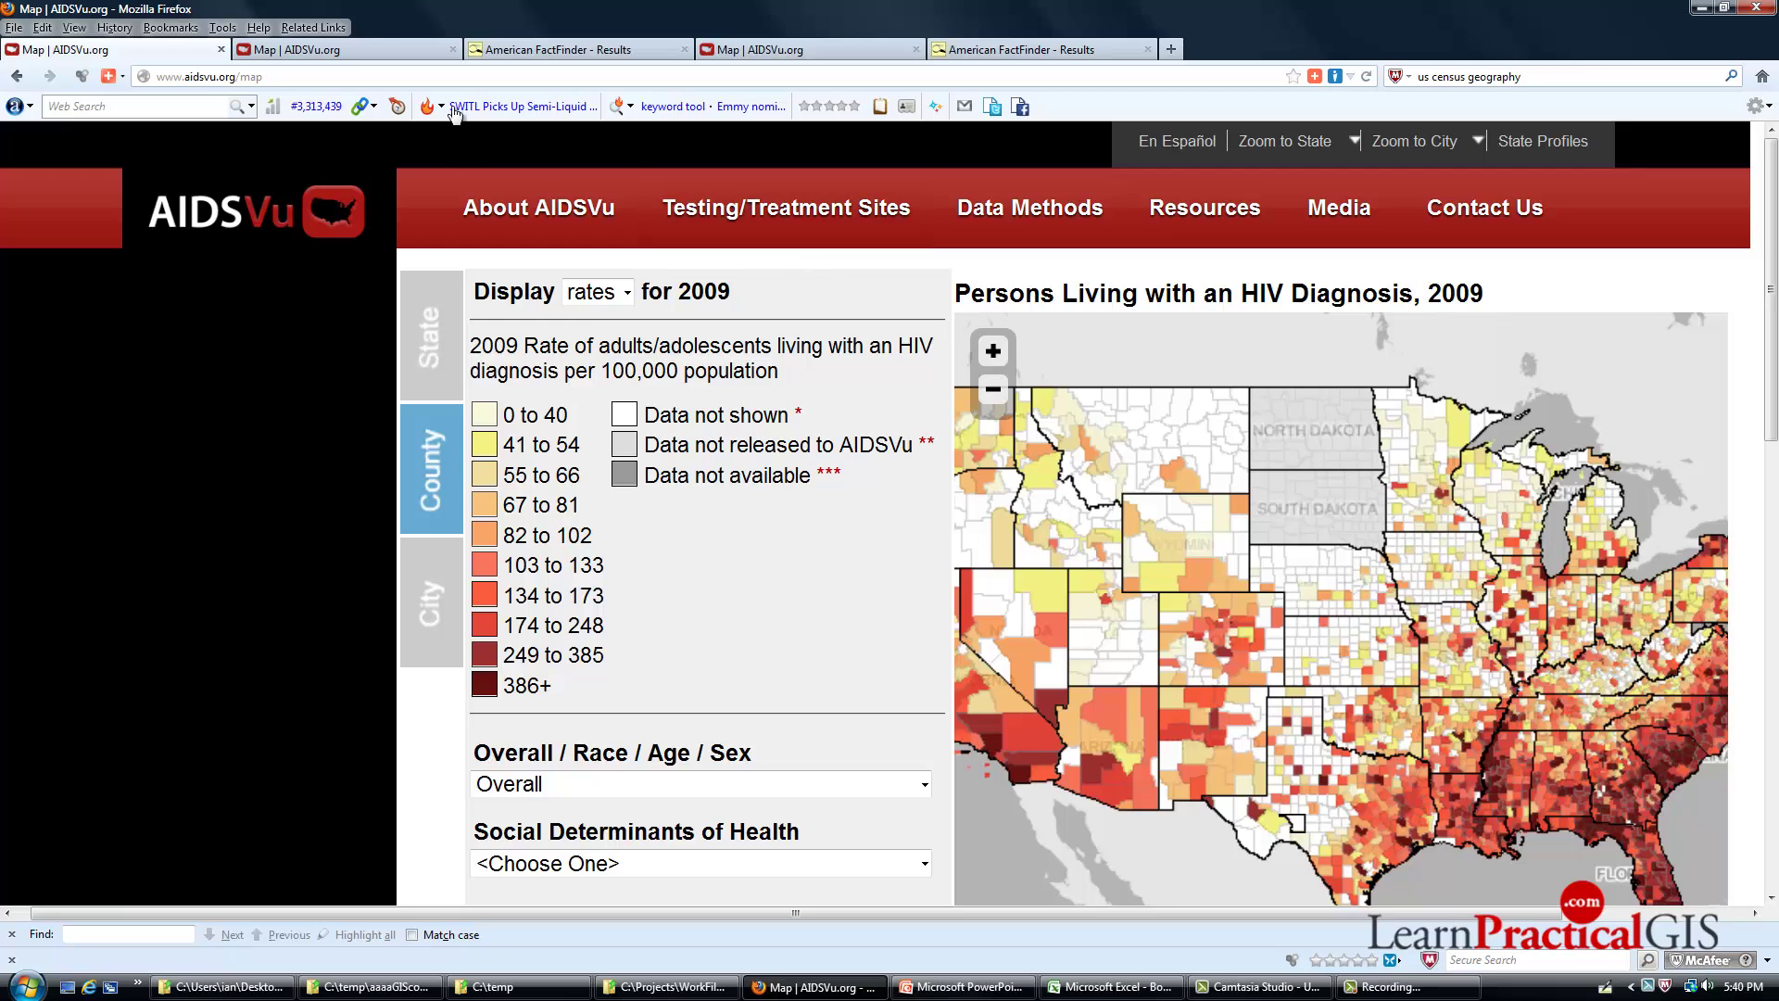
Step: Switch to the browser tab with the Detroit ZIP Code case-count map
left_click(400, 52)
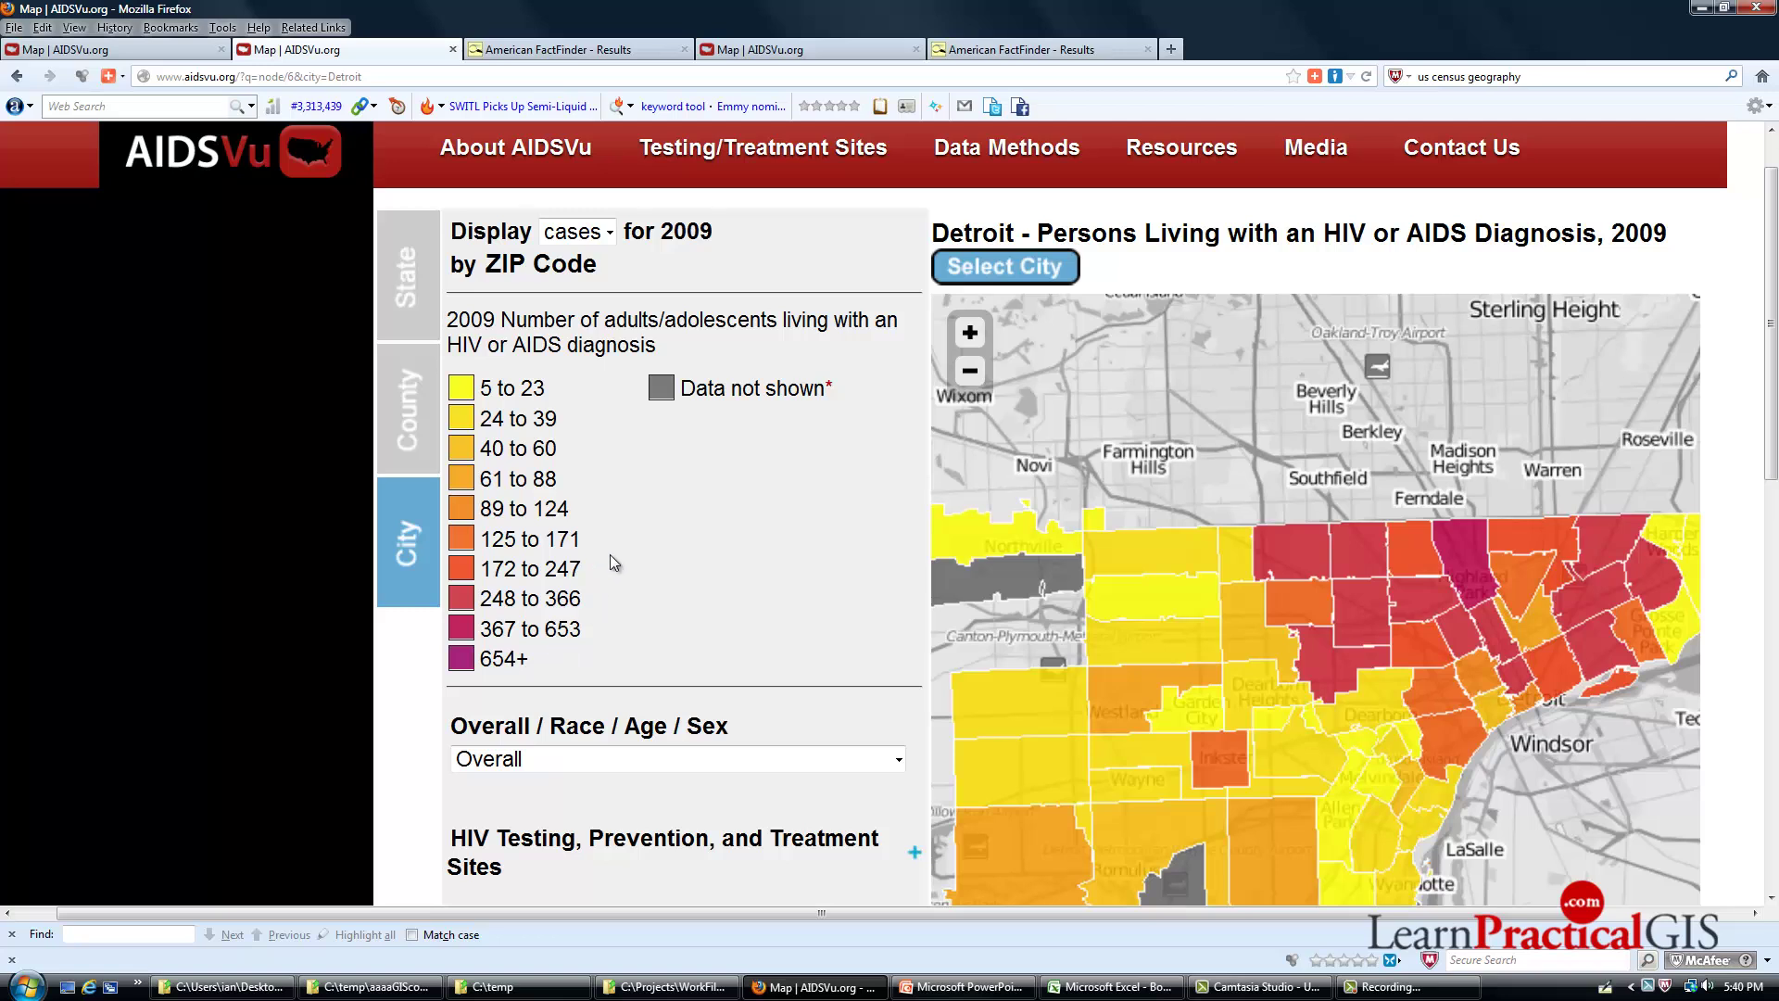
Step: Toggle Detroit's ZIP Code map to rates and back to case counts
left_click(610, 234)
left_click(567, 259)
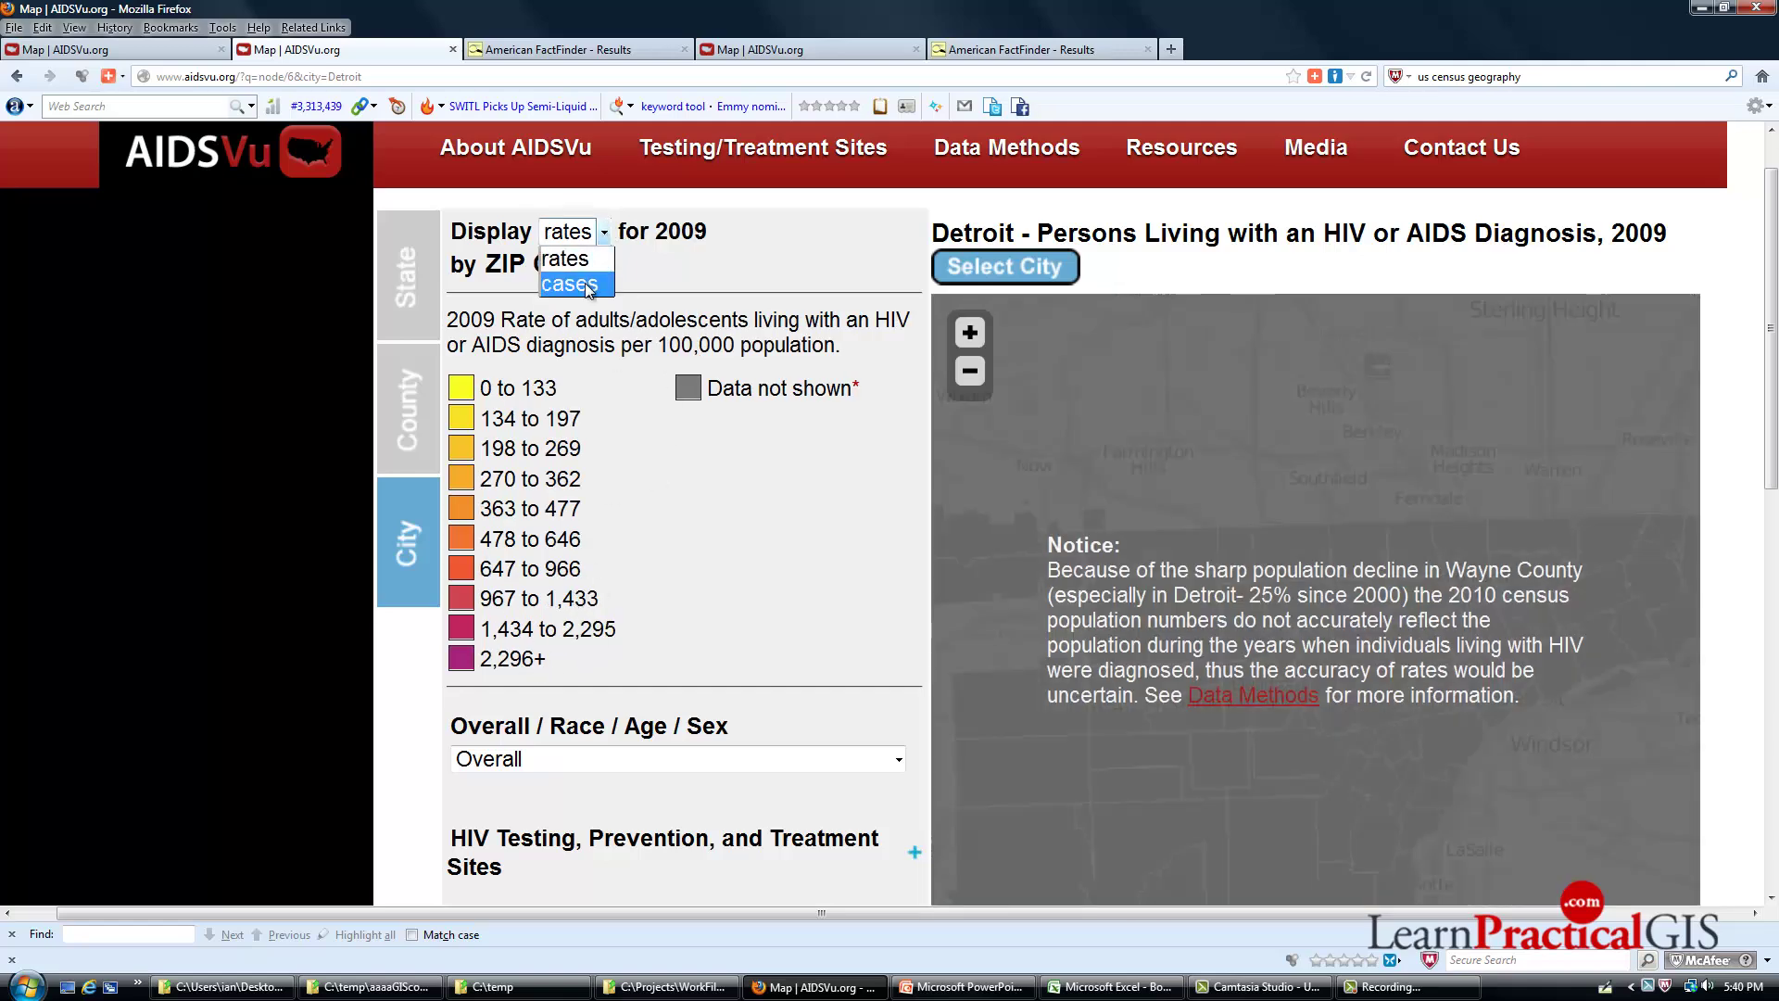
left_click(586, 282)
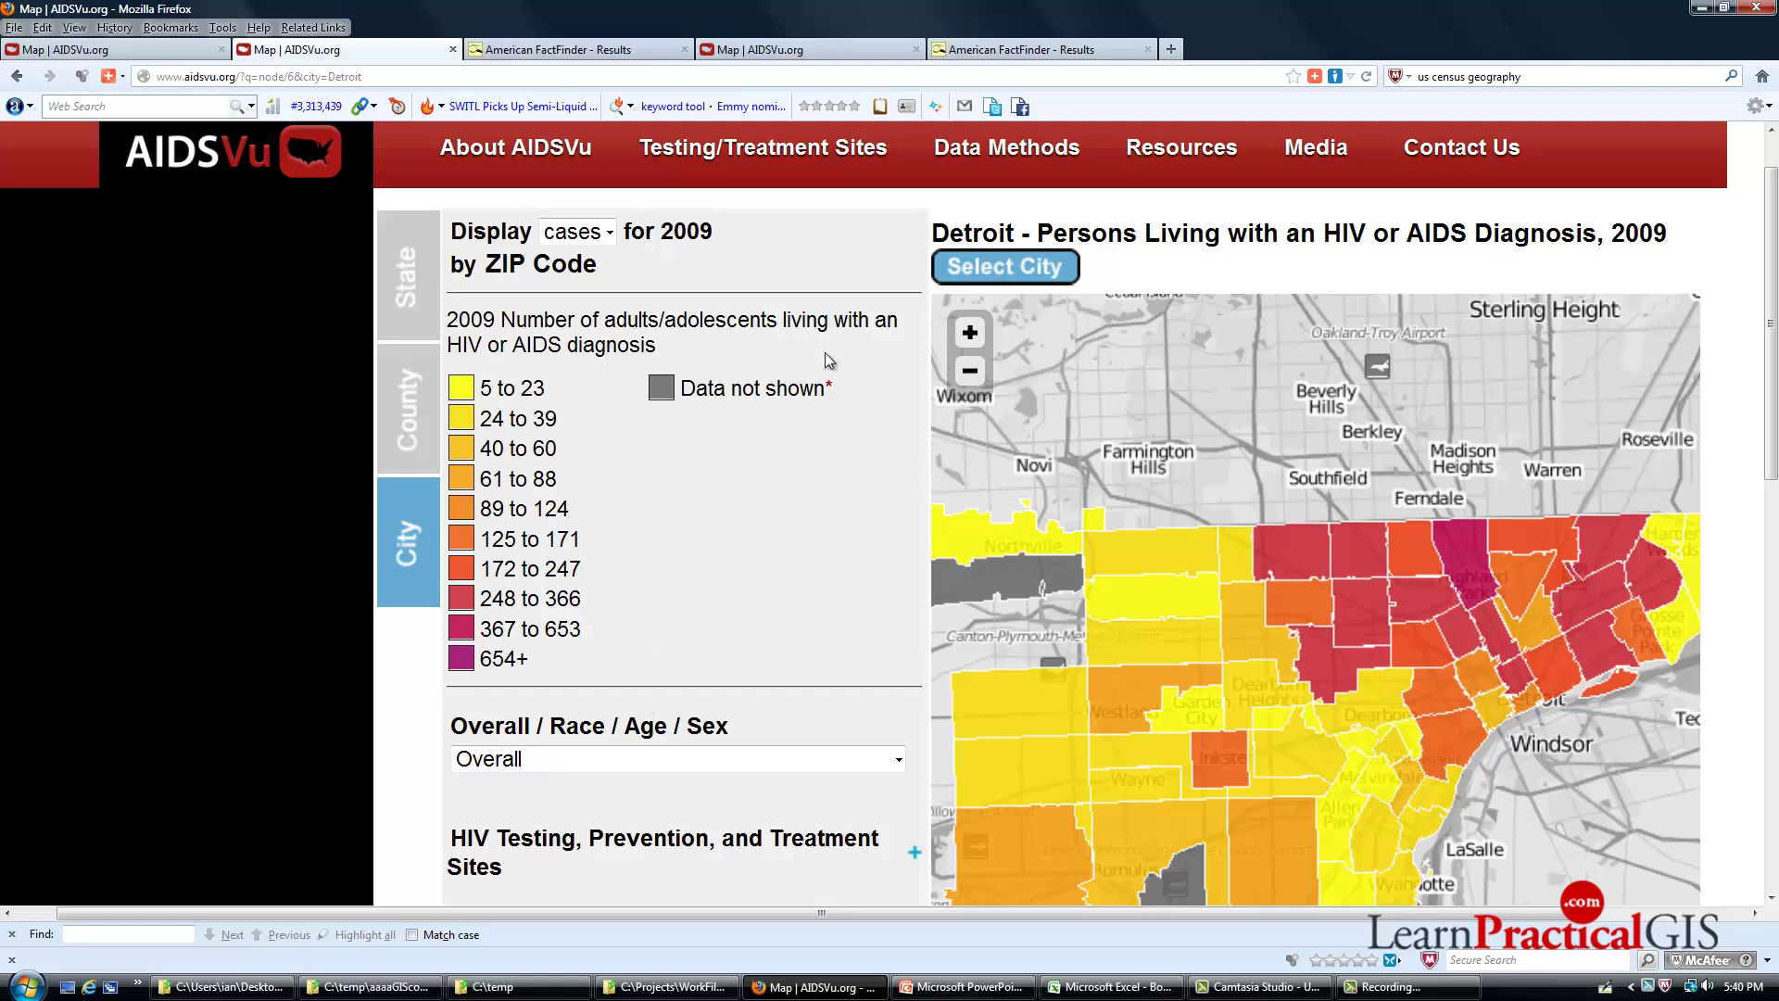
Step: Show the Washington, DC census-tract map as 2009 case counts
left_click(785, 54)
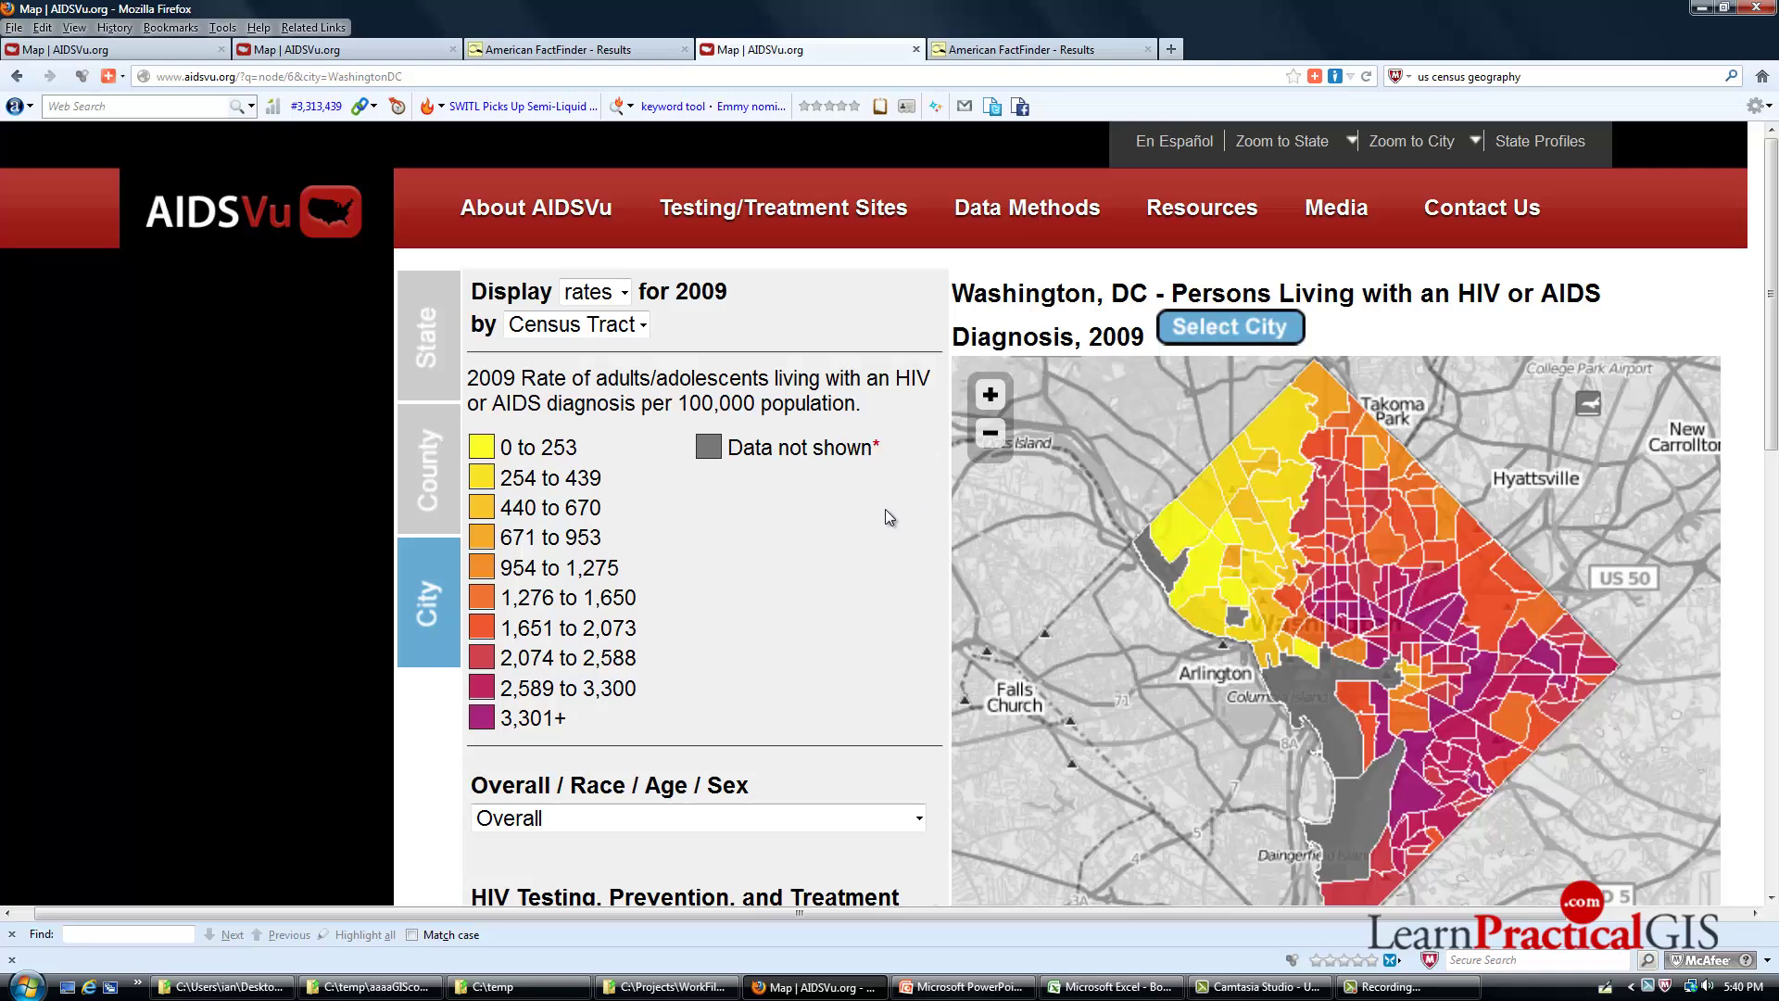
left_click(624, 295)
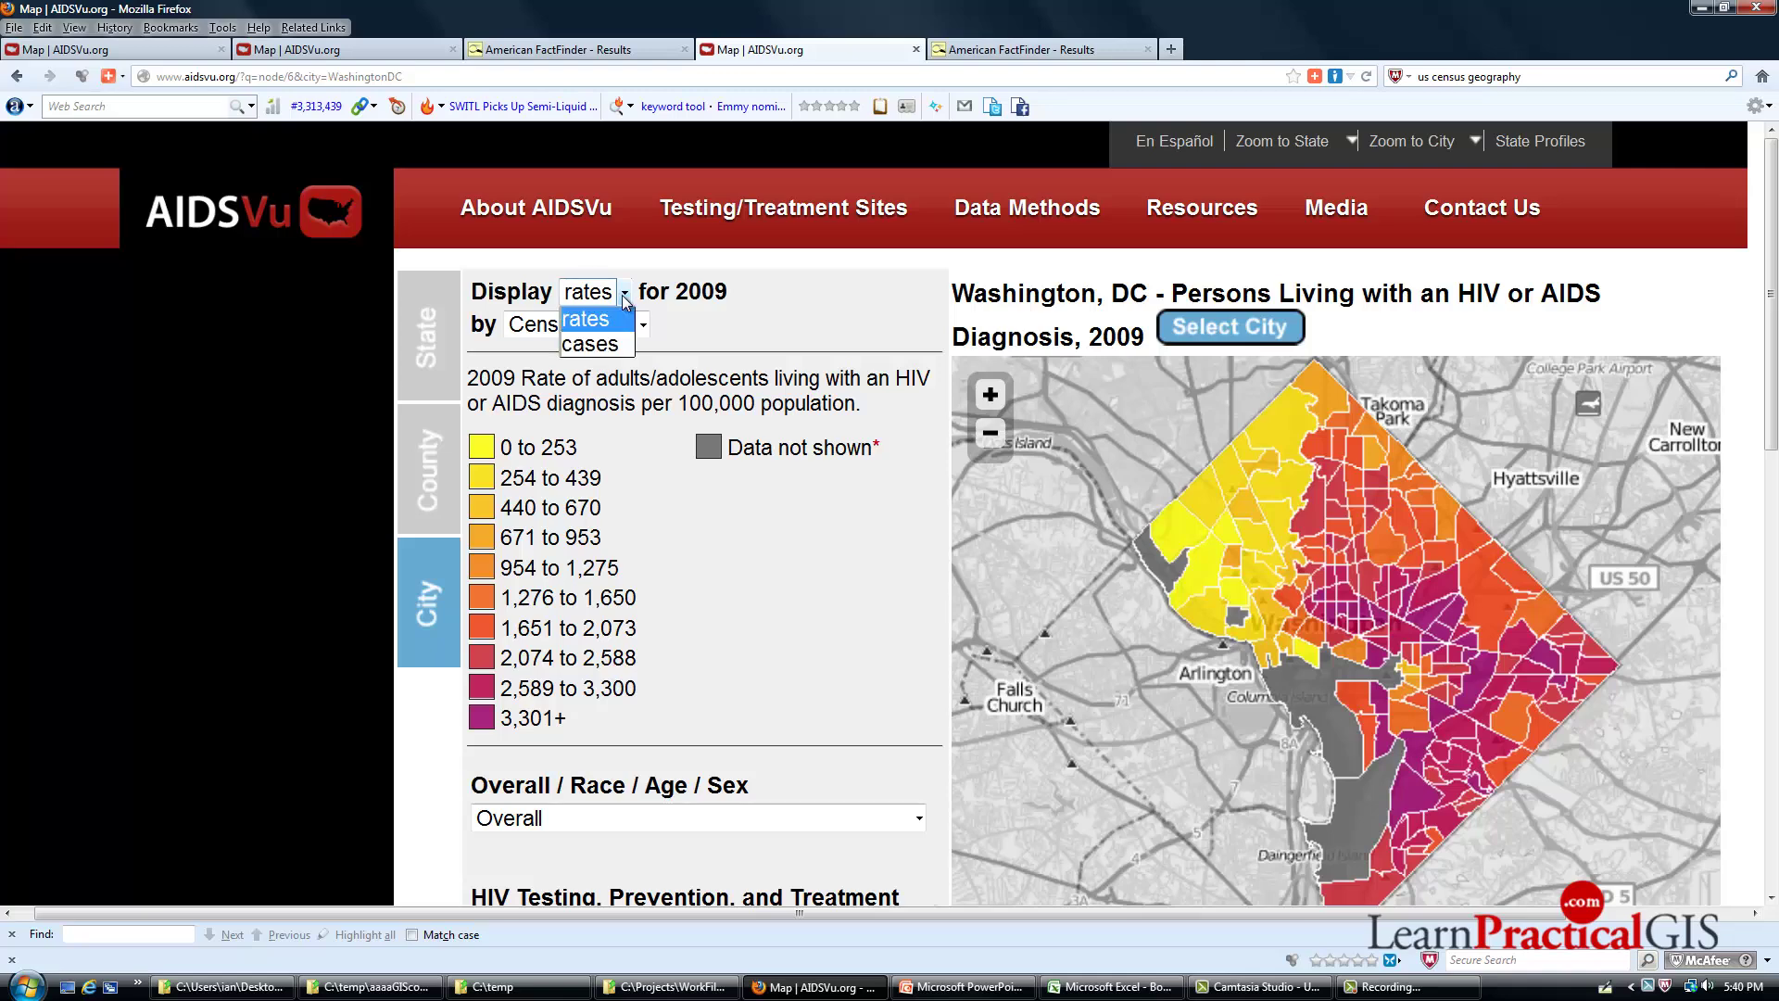
left_click(618, 344)
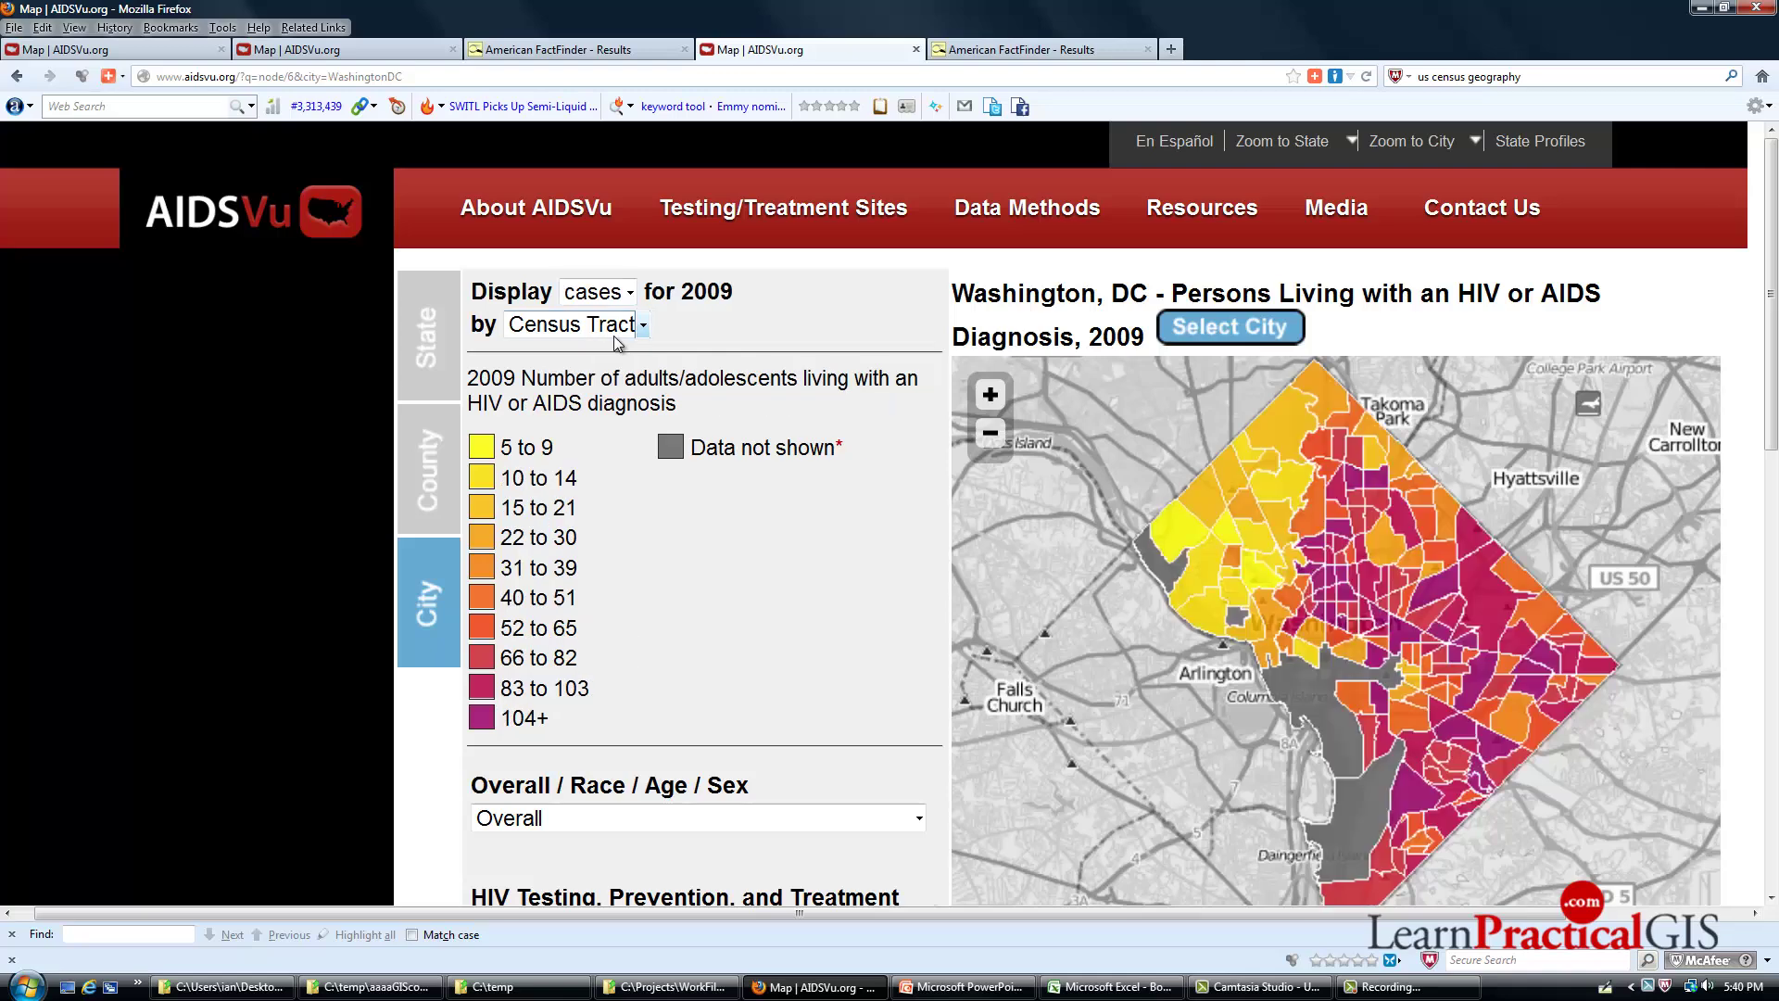